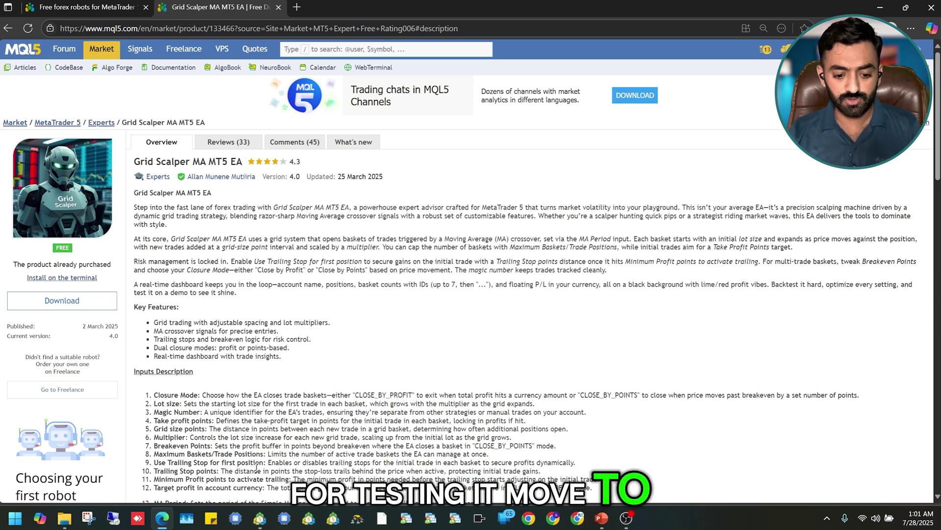
- Bring the MetaTrader 5 terminal to the front after reviewing the Grid Scalper MA MT5 EA page
click(260, 519)
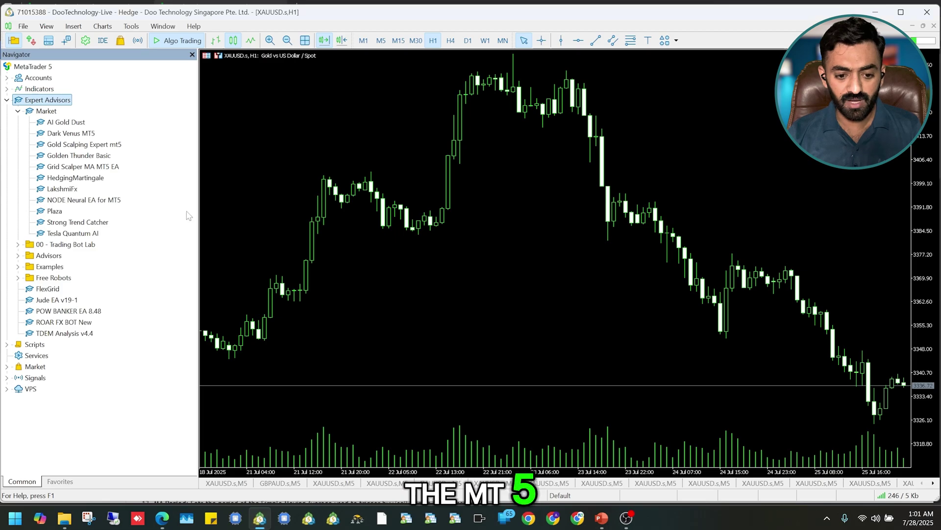
- Start a Strategy Tester test of the Grid Scalper MA MT5 EA from the Navigator
click(78, 168)
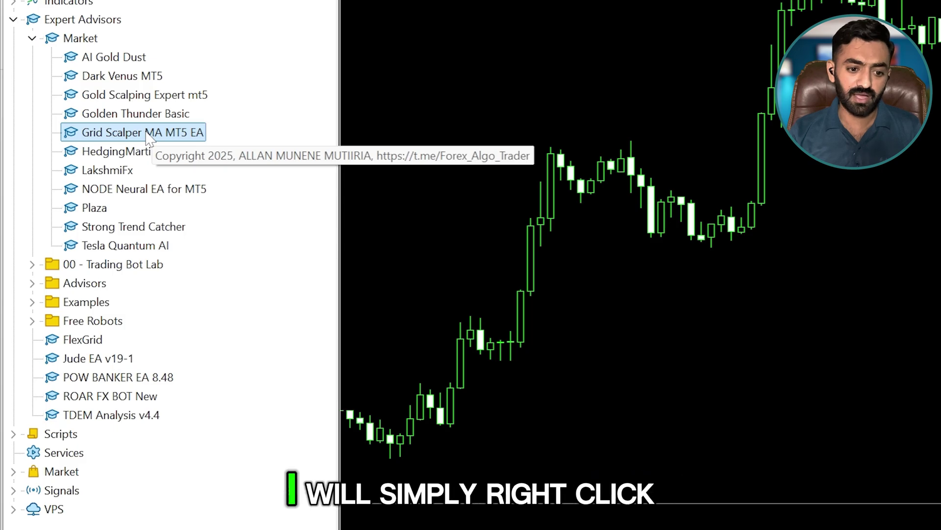
right_click(124, 134)
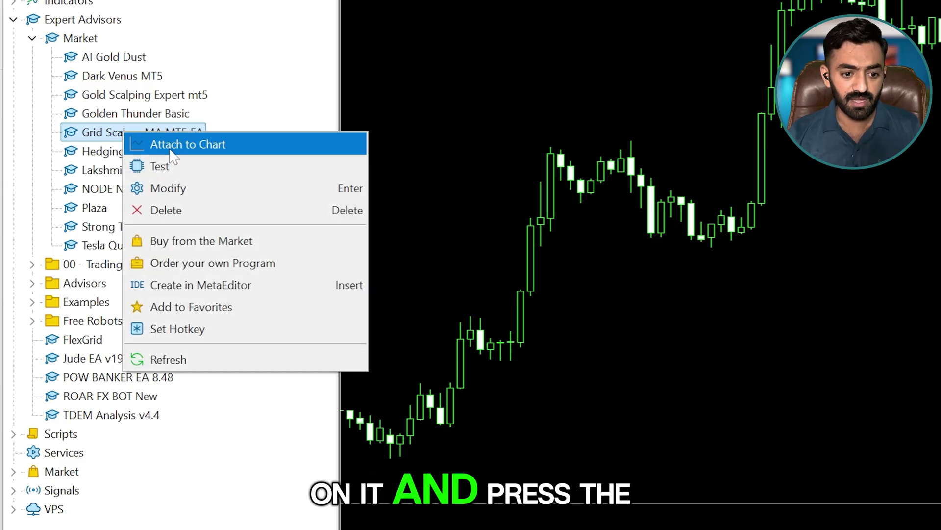
click(162, 167)
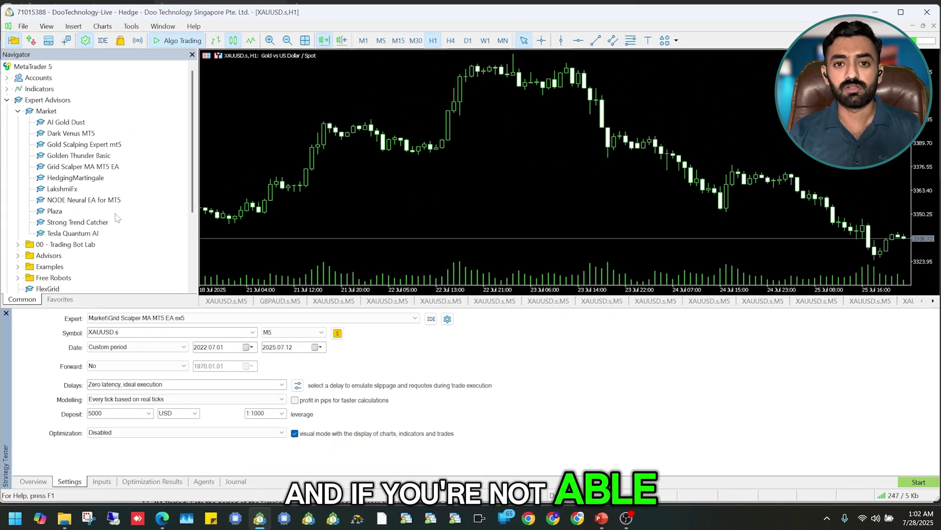
click(46, 26)
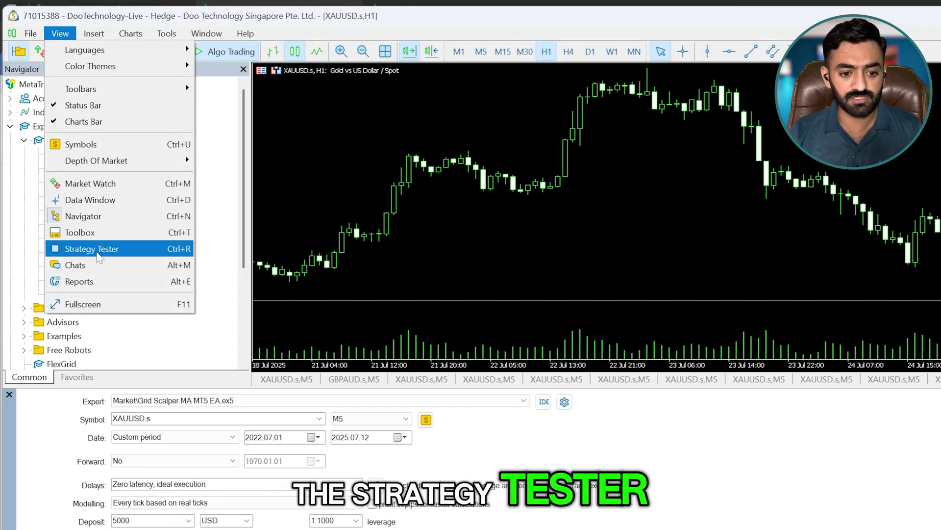
click(377, 449)
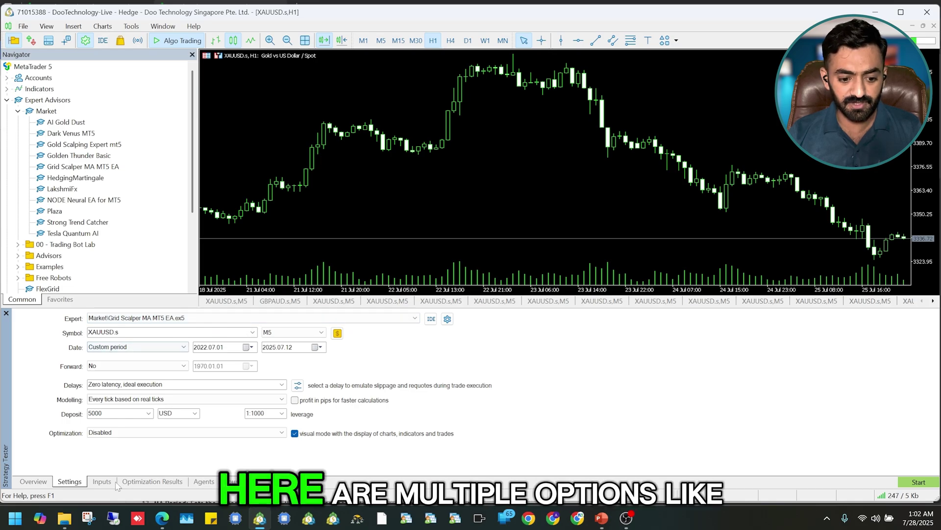
- Look through the Overview, Optimization Results, Agents and Journal pages, ending on Settings
click(33, 481)
click(67, 481)
click(147, 481)
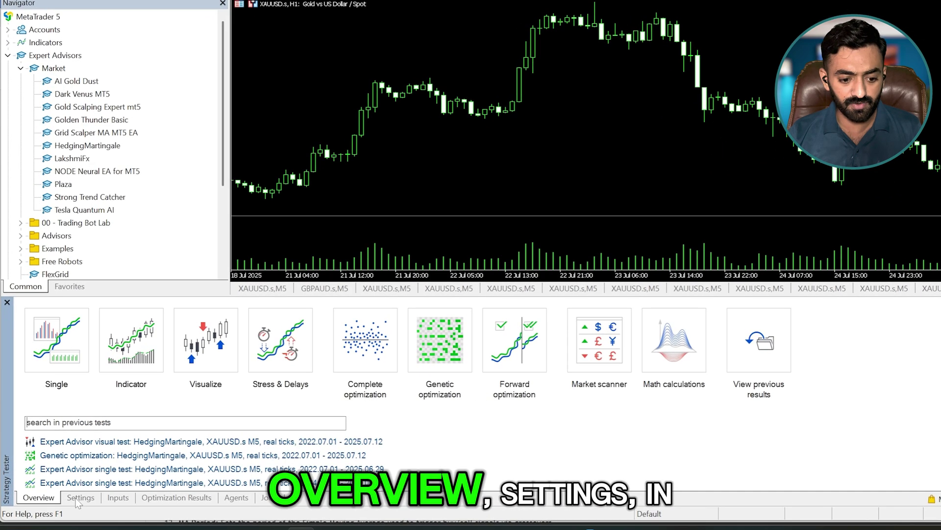
click(236, 497)
click(274, 497)
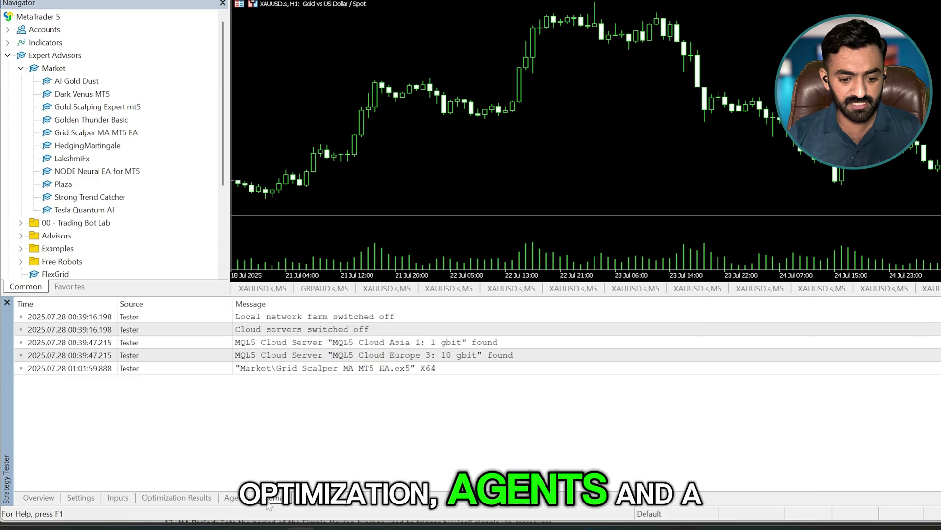
click(81, 498)
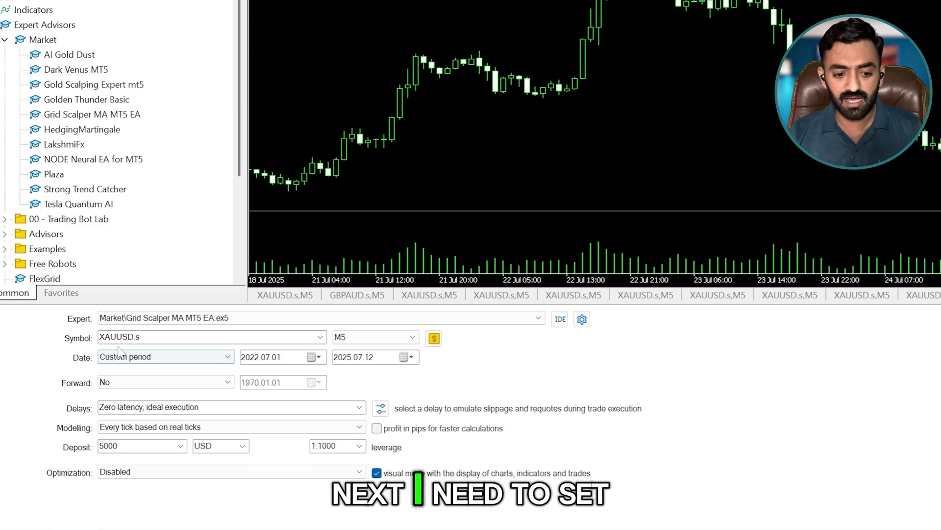
- Set the test symbol to XAUUSD.s on the M5 timeframe
click(320, 338)
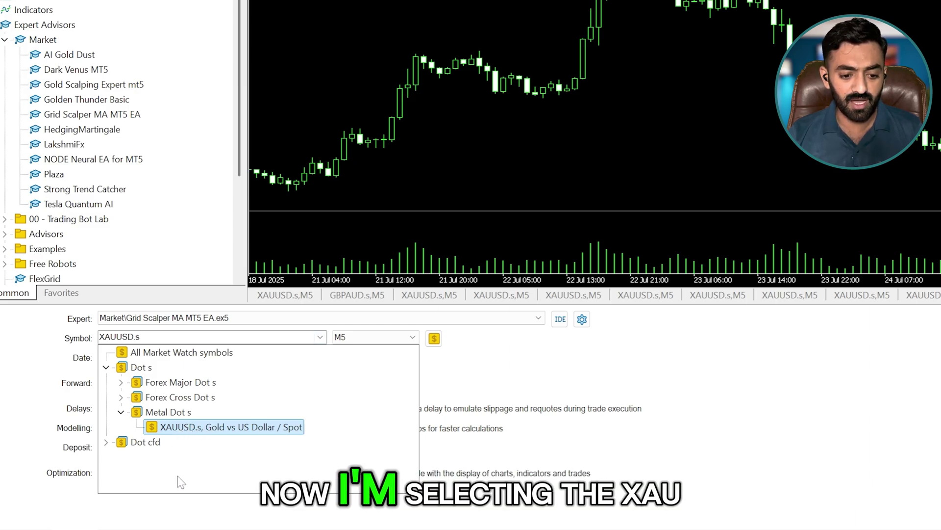
click(167, 428)
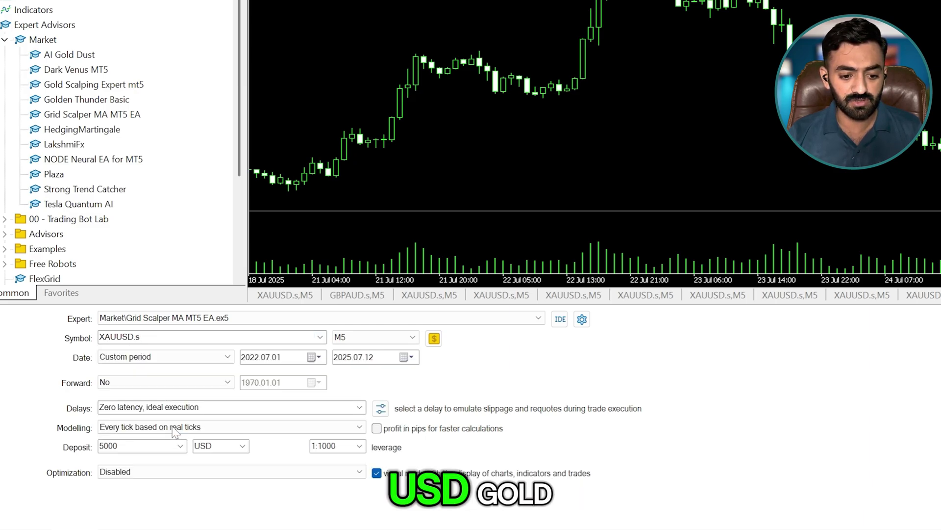
click(413, 337)
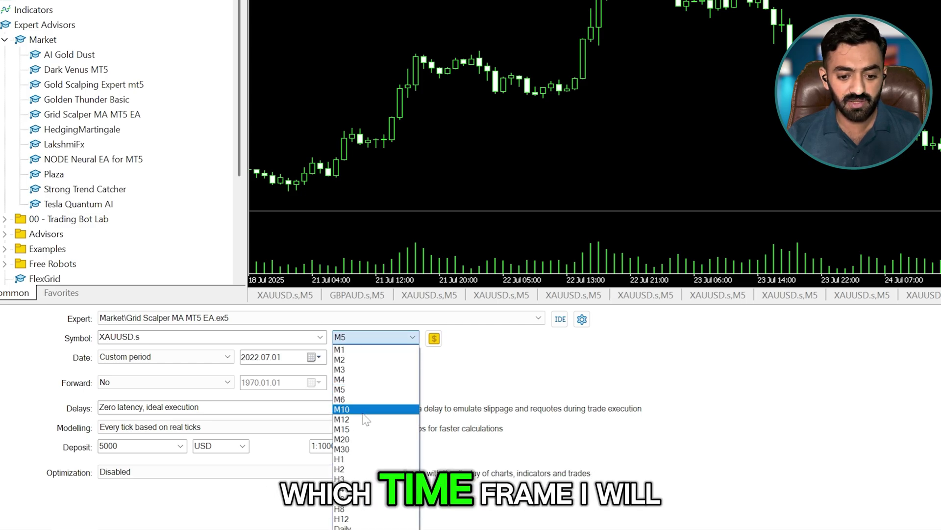
click(356, 388)
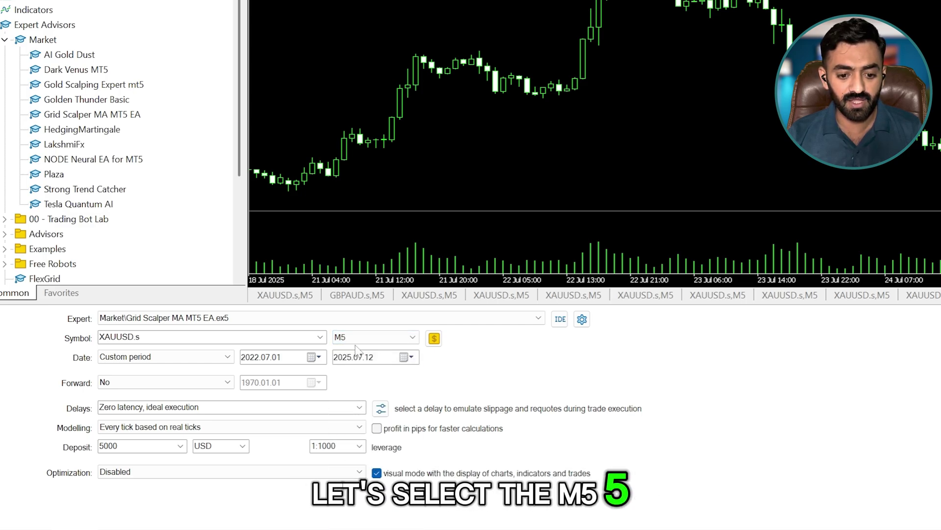
- Set a custom test period from 2025.07.01 to 2025.07.28
click(216, 356)
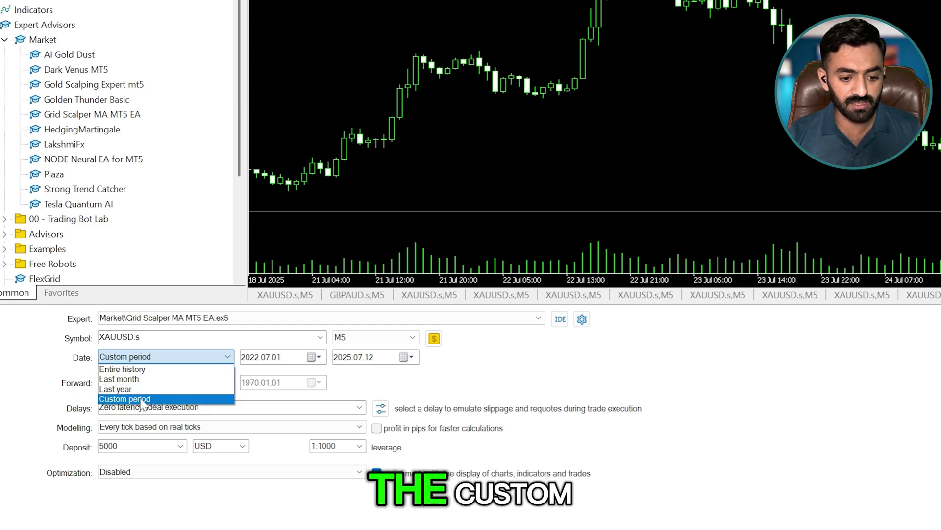
click(151, 369)
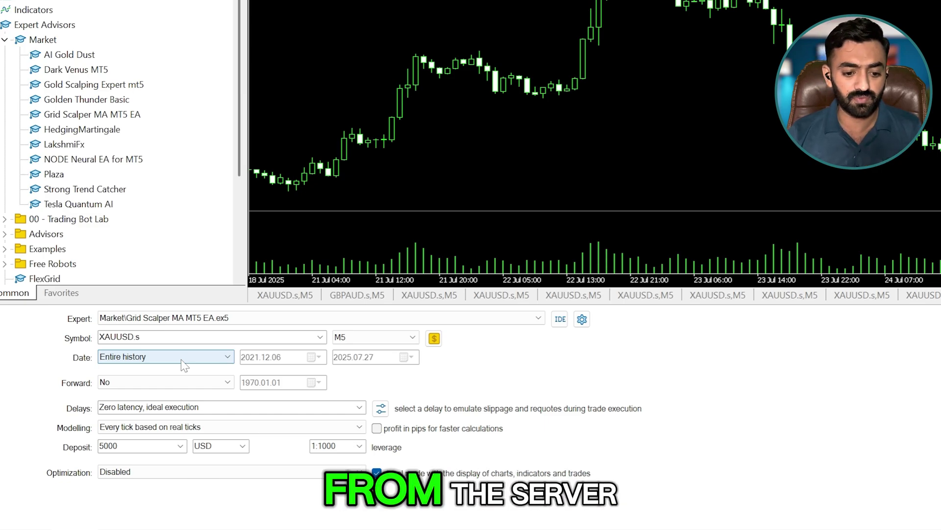
click(196, 360)
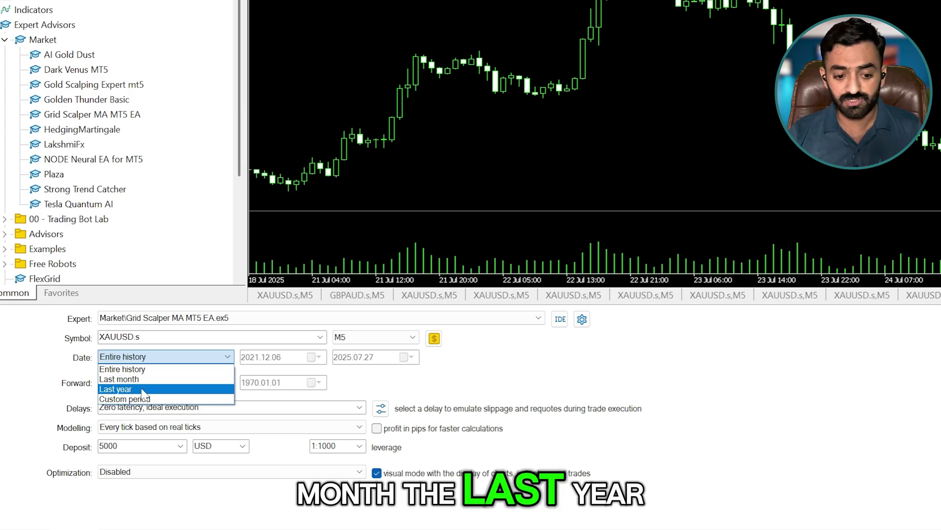
click(145, 400)
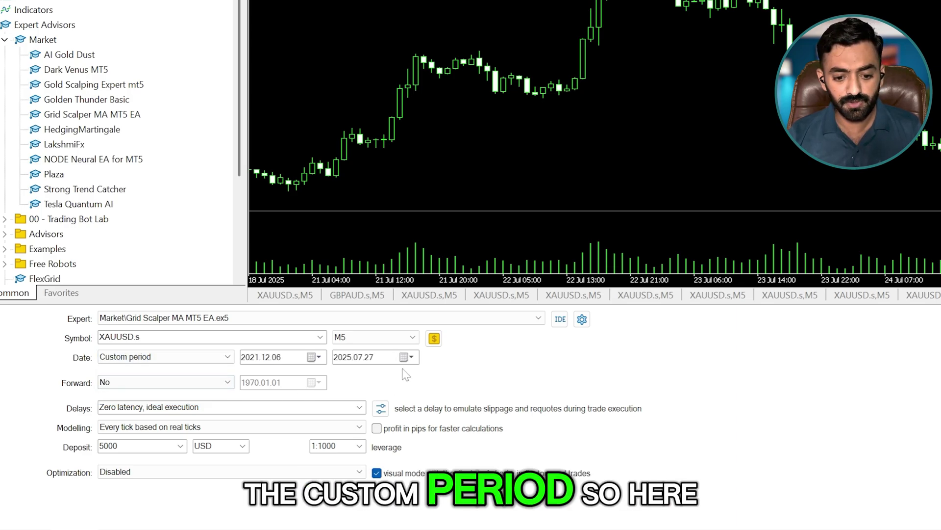
click(314, 357)
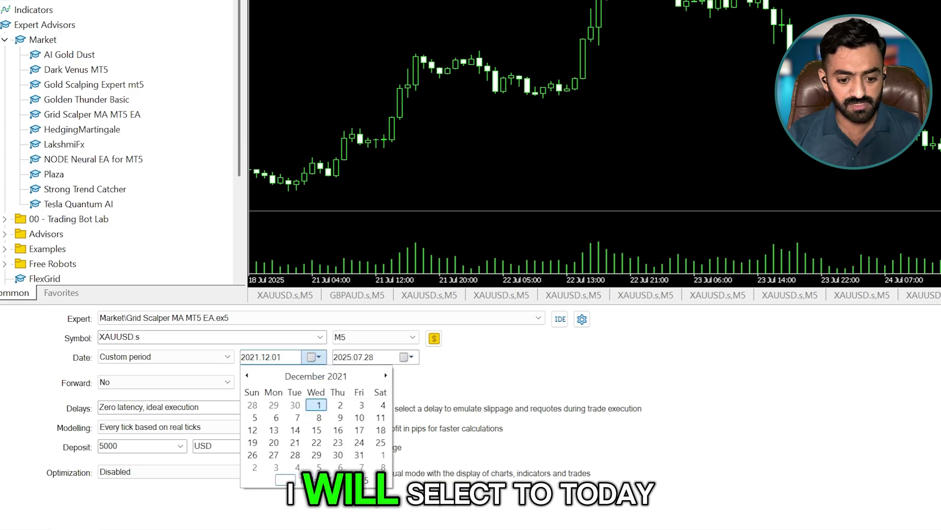
click(329, 483)
click(311, 357)
click(350, 386)
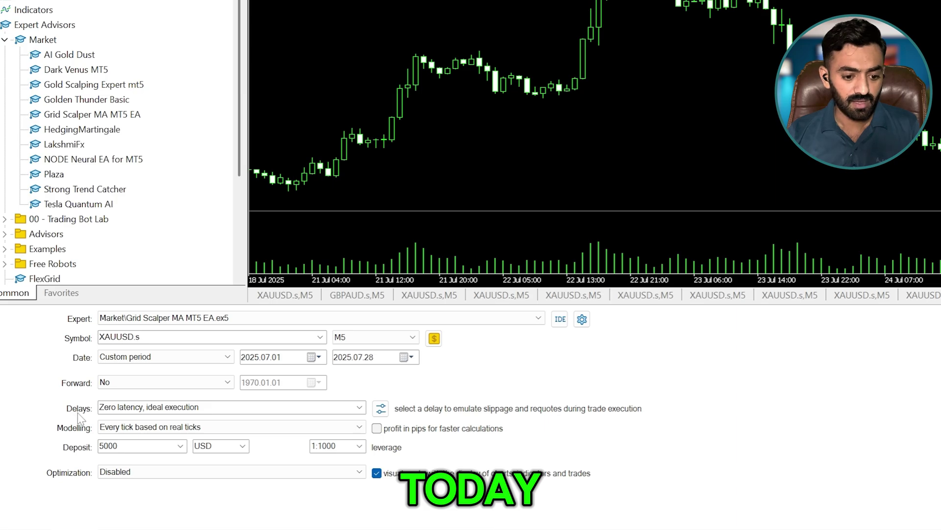
click(356, 409)
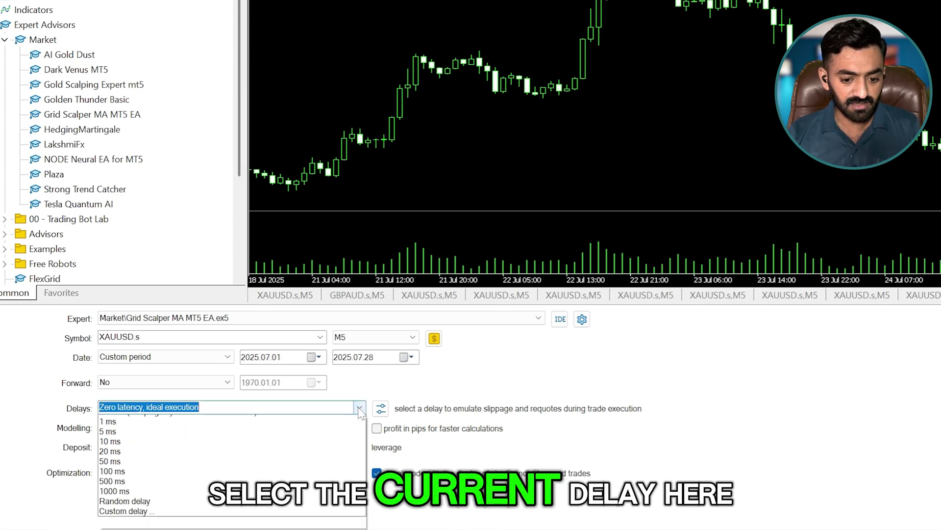
- Use the 198 ms last server ping as the execution delay
click(117, 430)
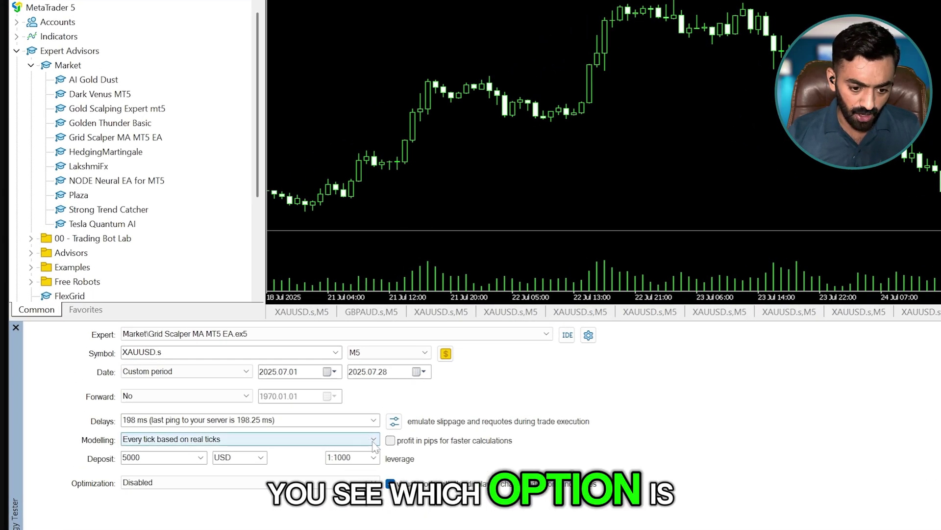
click(373, 442)
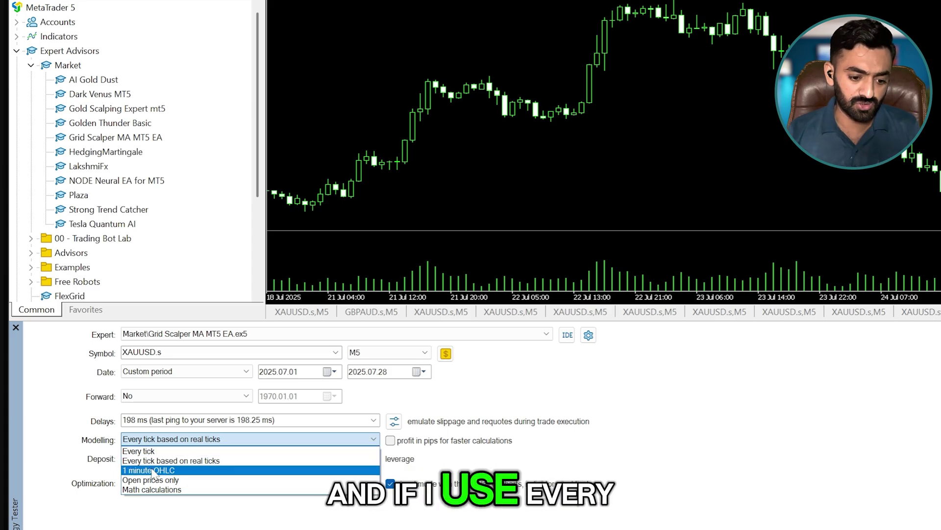
click(184, 462)
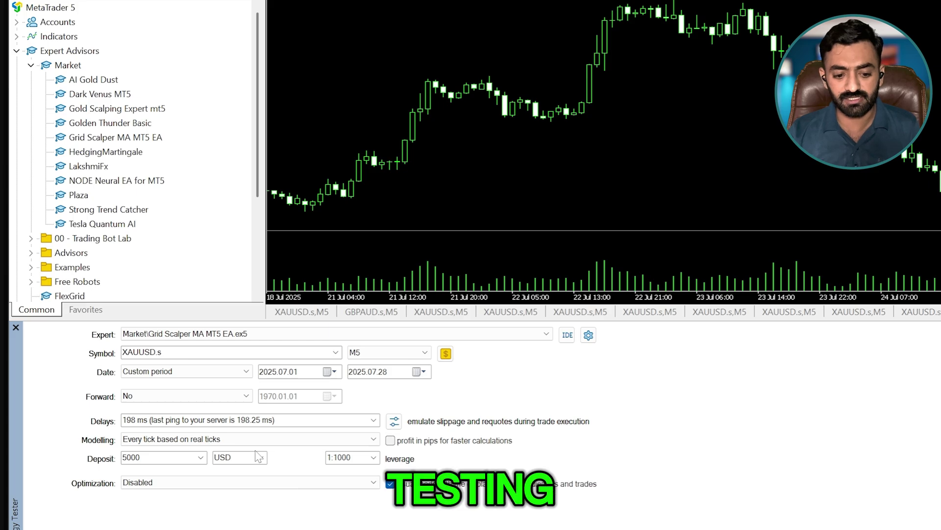
click(464, 442)
click(390, 440)
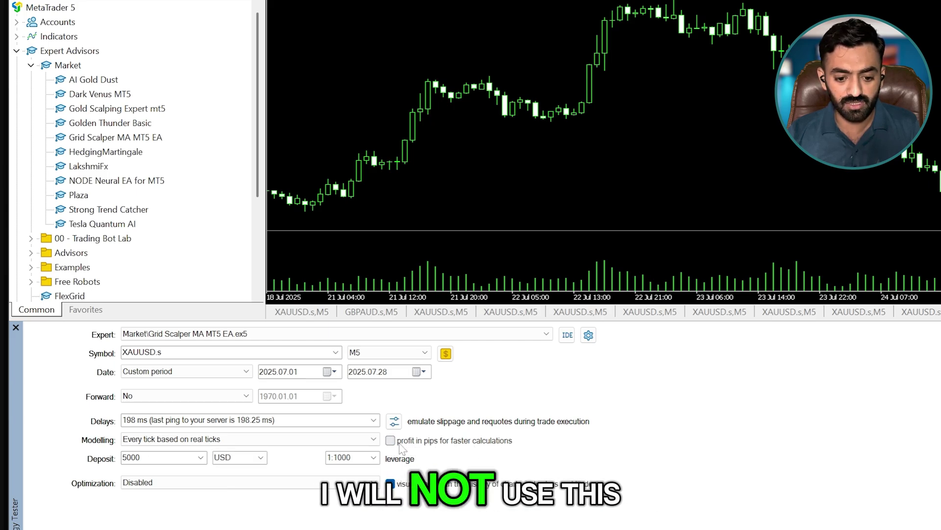
double_click(172, 458)
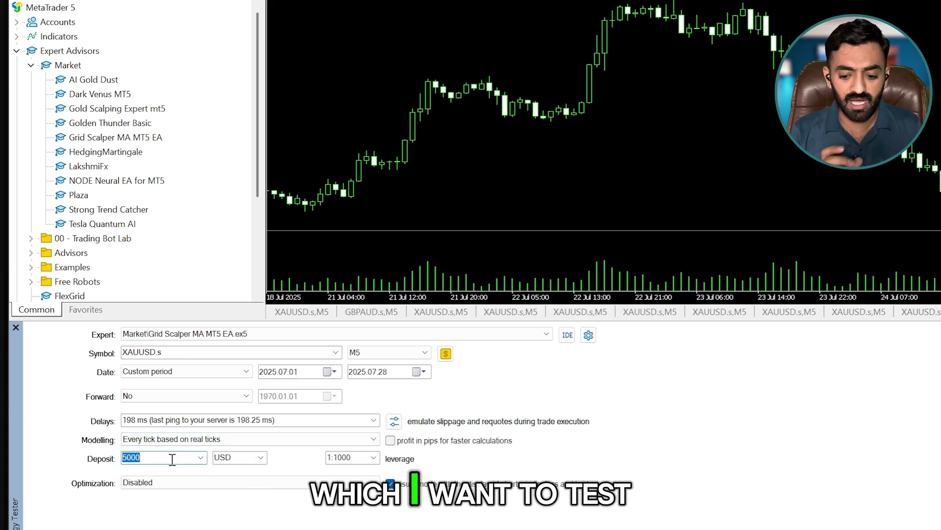
- Set the deposit to 100 USD and edit the leverage from 1:100 to 1:1000
text(100)
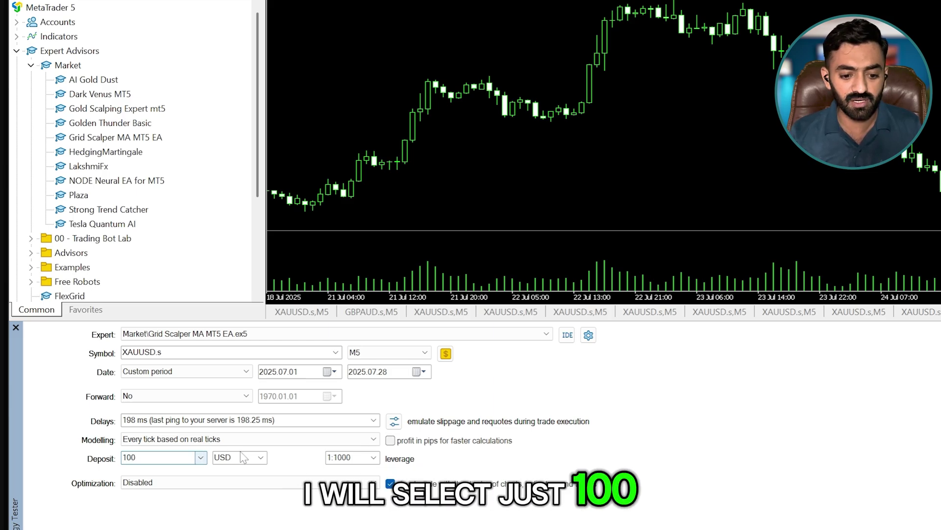
click(261, 458)
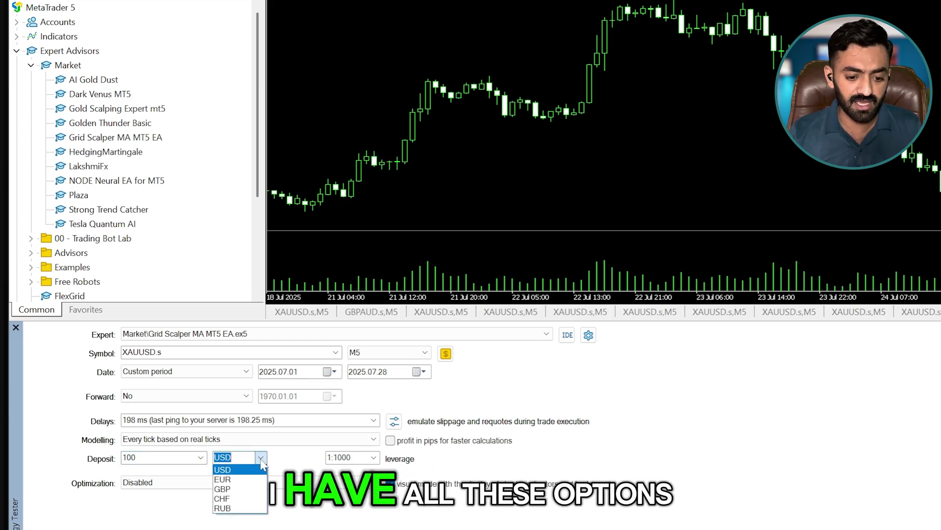
click(223, 469)
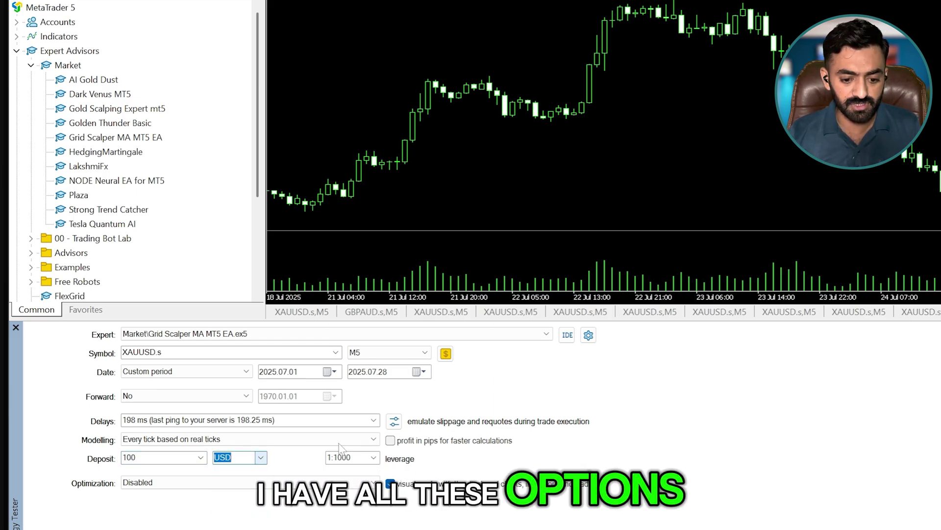
click(374, 457)
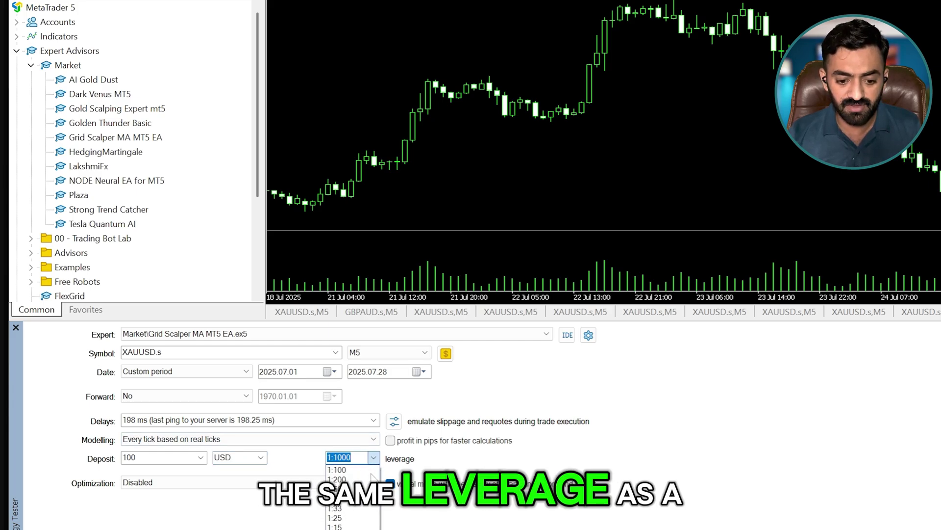
click(373, 456)
click(374, 457)
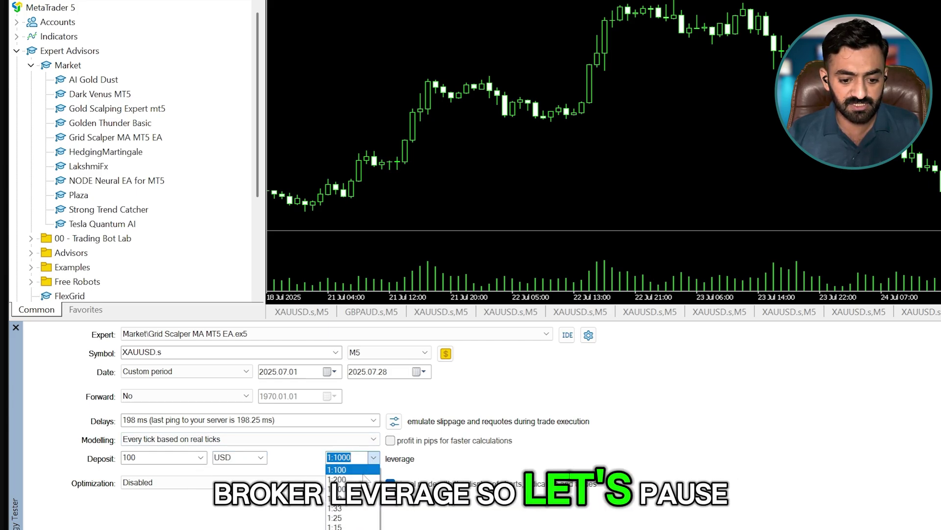
click(363, 469)
click(374, 457)
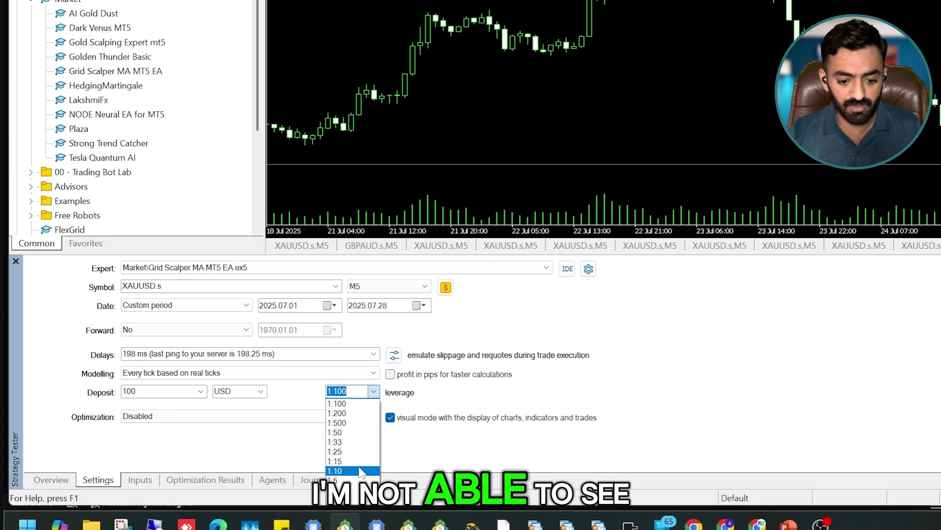
click(355, 391)
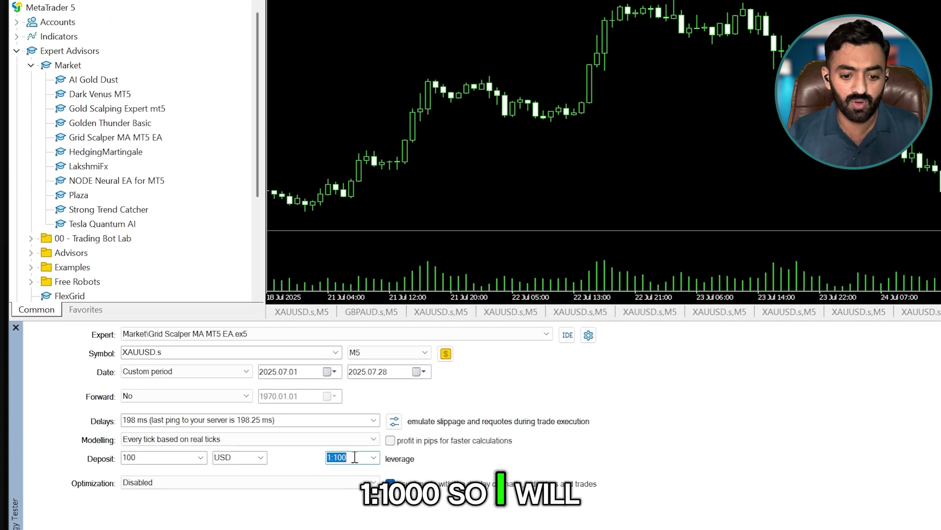
click(354, 457)
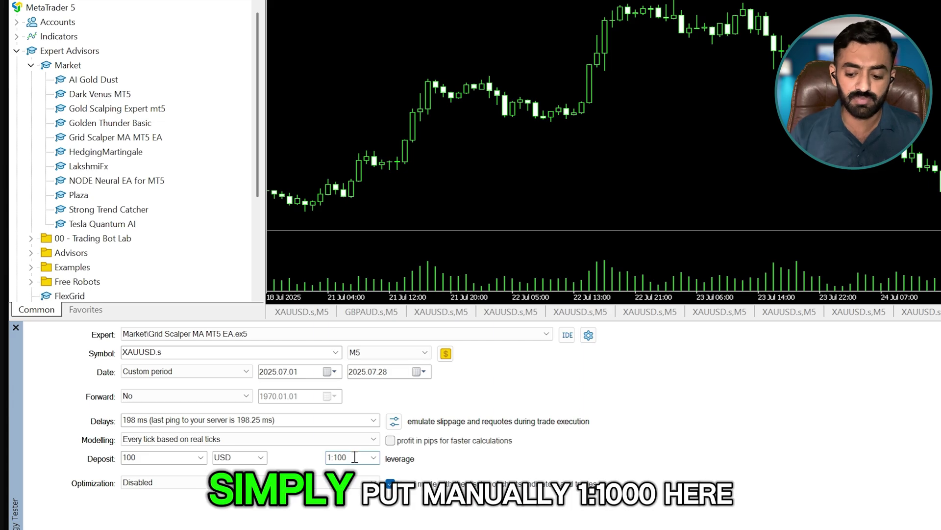
text(0)
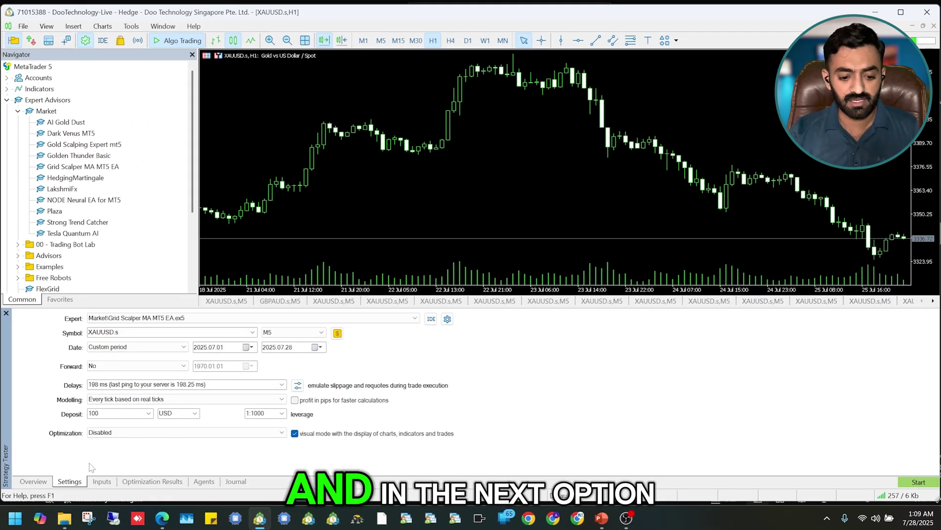
- Change the EA's MA Period input to 10 on the Inputs page
click(103, 482)
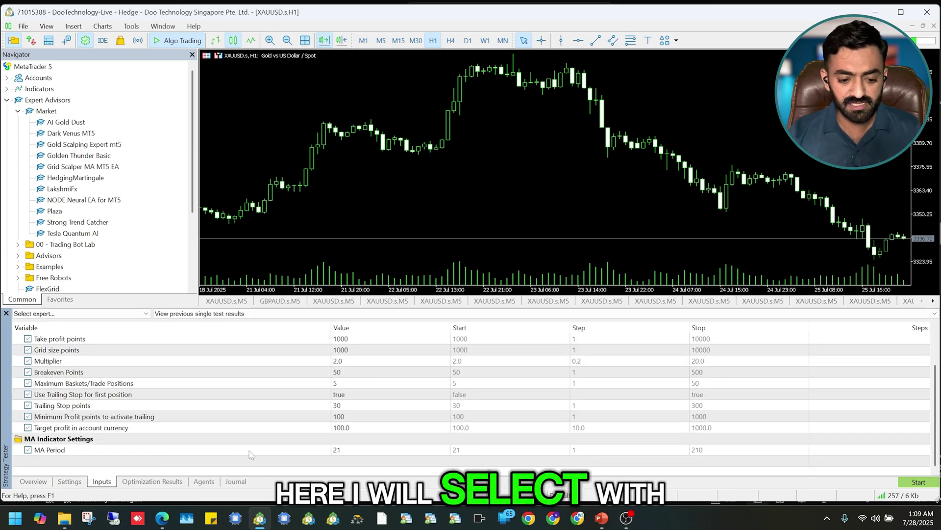
click(346, 450)
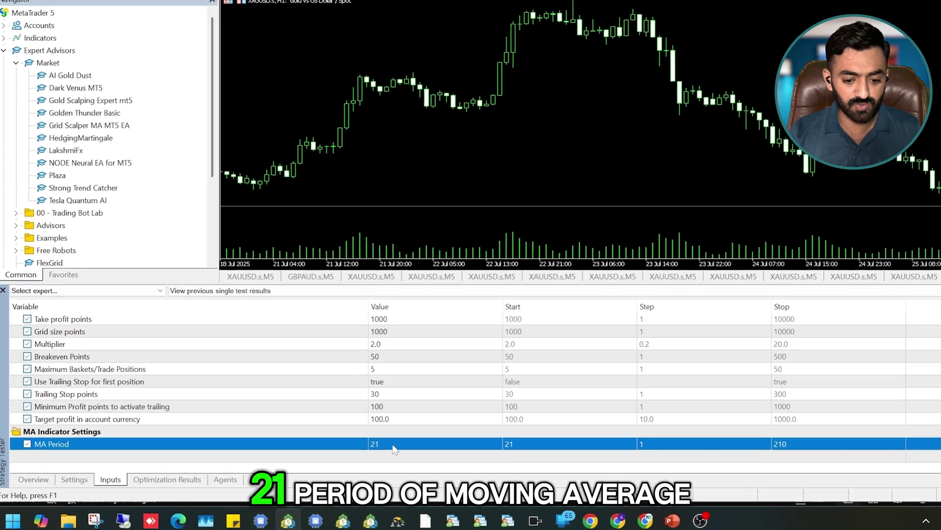
click(338, 450)
text(2)
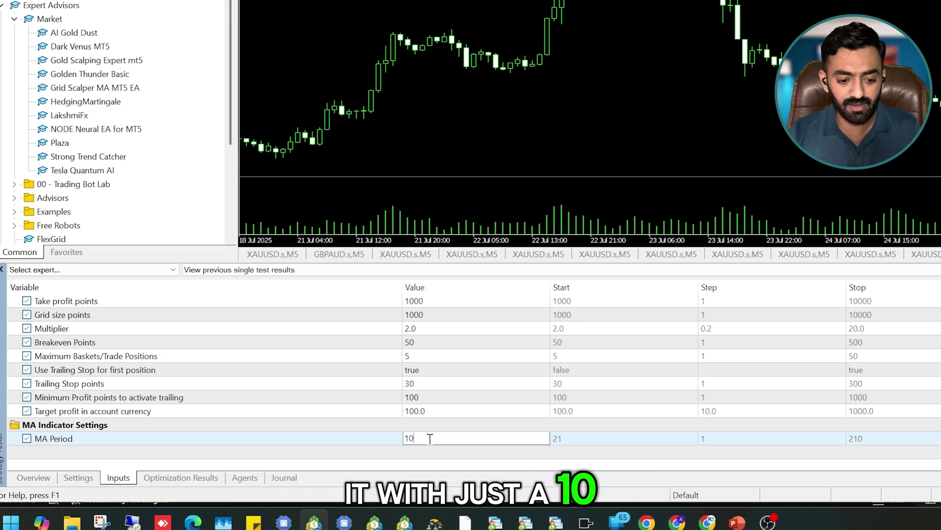
click(382, 440)
- Enlarge the panel to review Closure Mode, Take profit, Grid size, Multiplier and Breakeven inputs, then show Optimization Results
scroll(383, 406, up, 2)
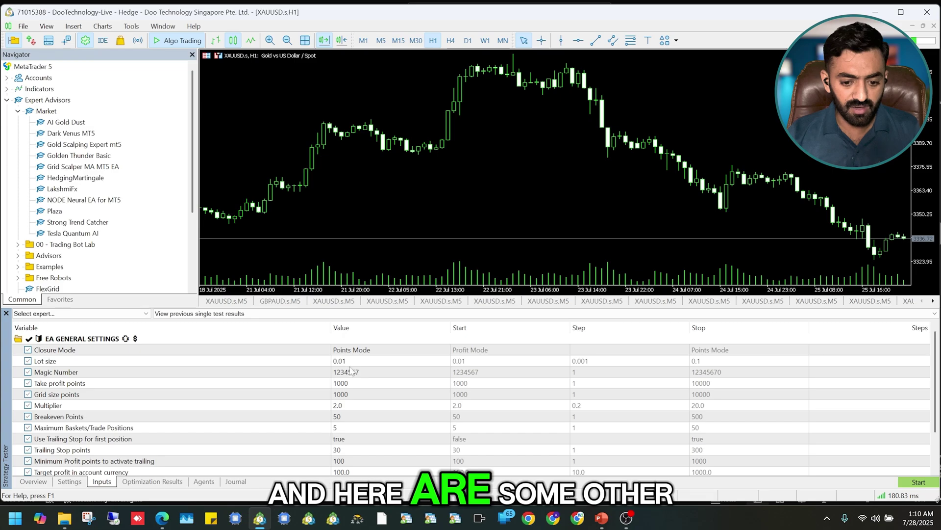
drag(333, 308, 334, 244)
click(70, 289)
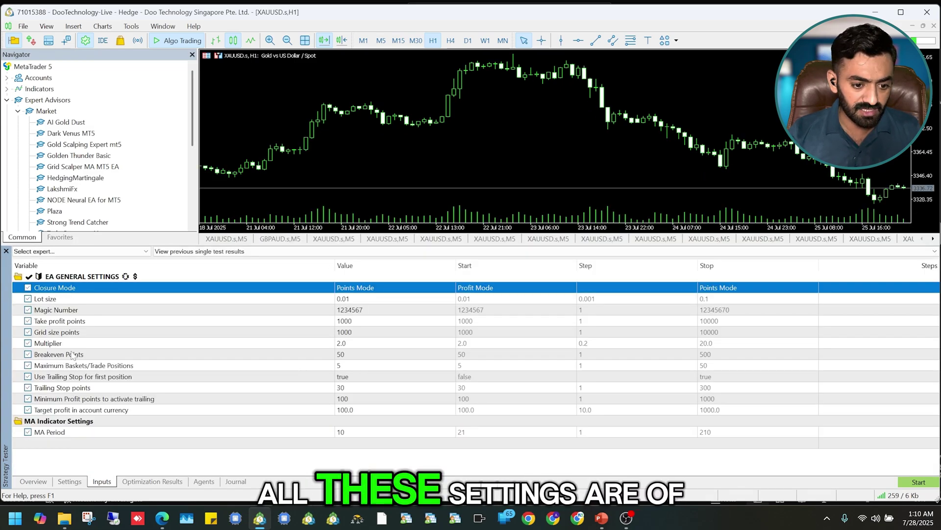
click(101, 321)
click(103, 335)
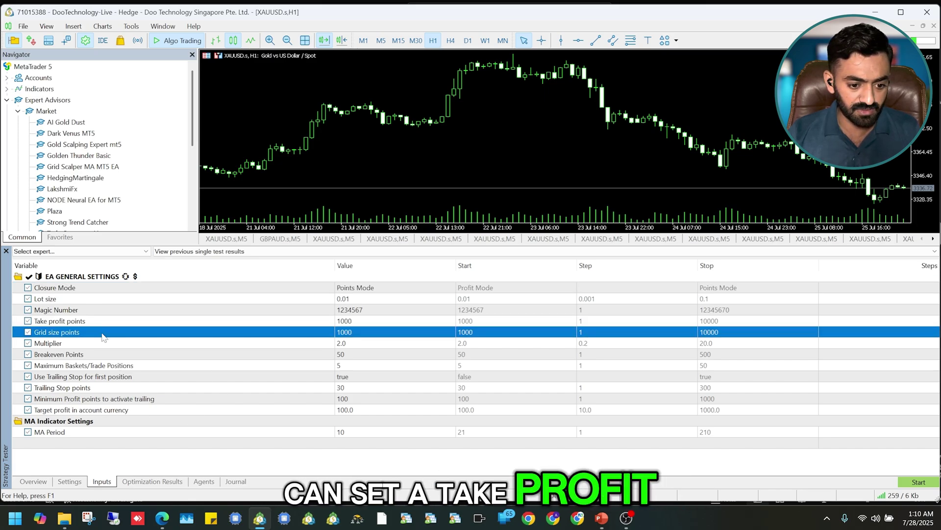
click(81, 343)
click(105, 355)
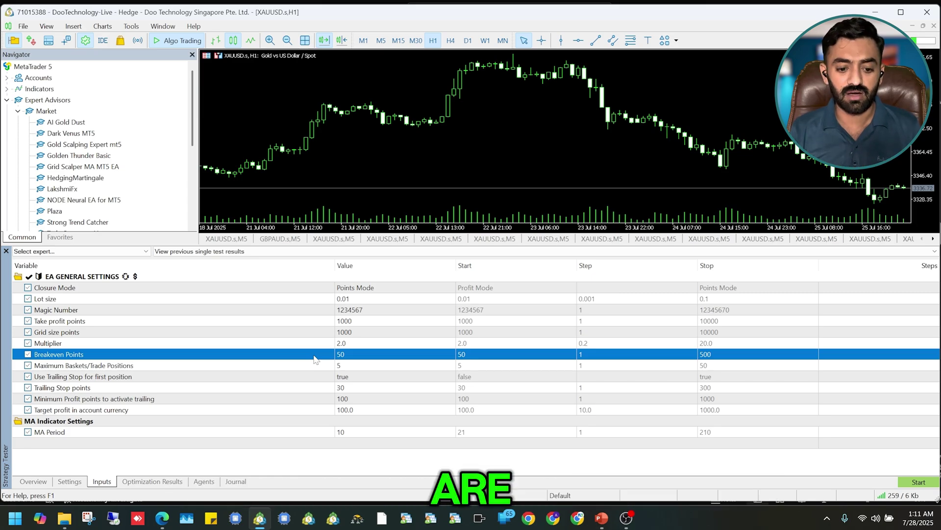
click(156, 481)
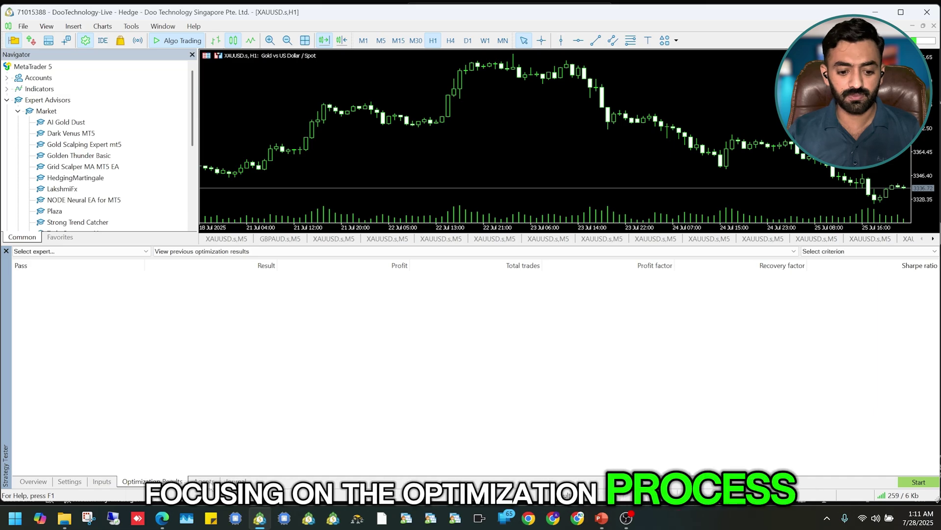
- Check the 32 local testing cores and the tester journal, then return to the EA inputs
click(204, 482)
scroll(240, 392, down, 5)
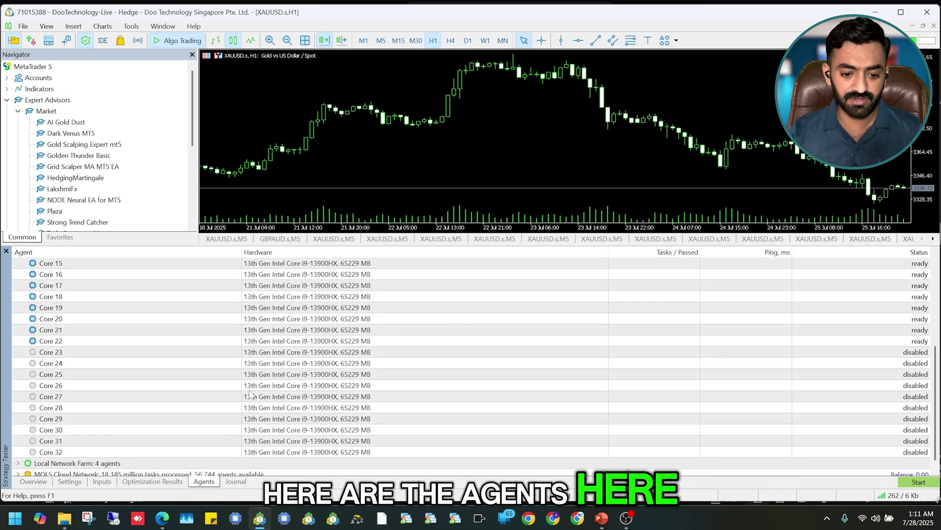
scroll(270, 380, up, 5)
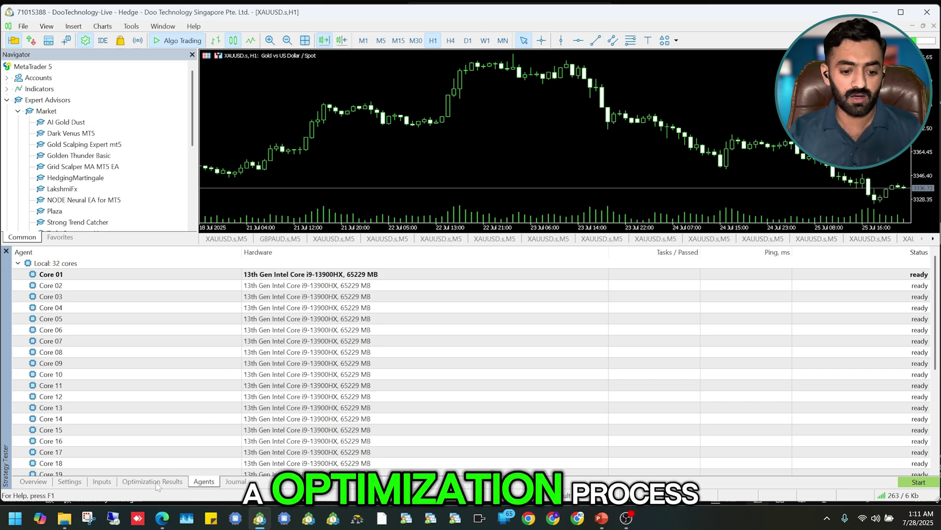
click(234, 482)
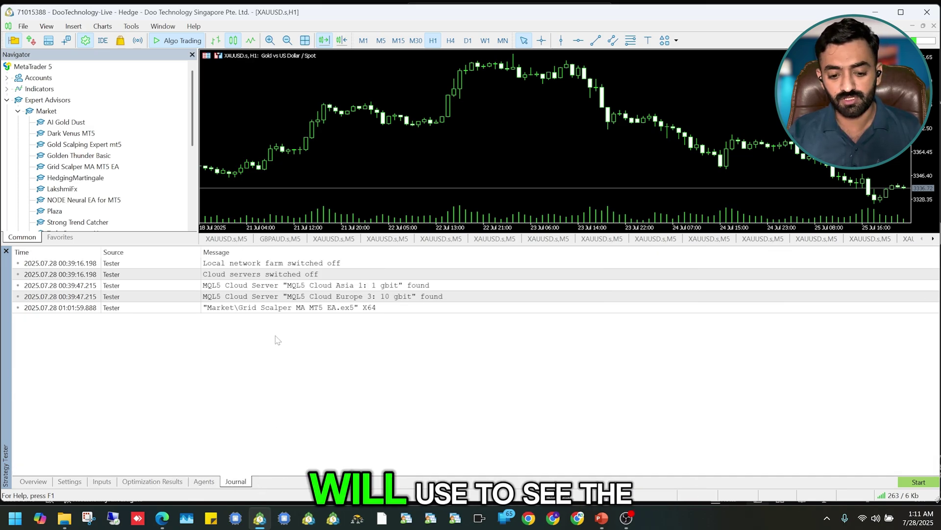
click(103, 482)
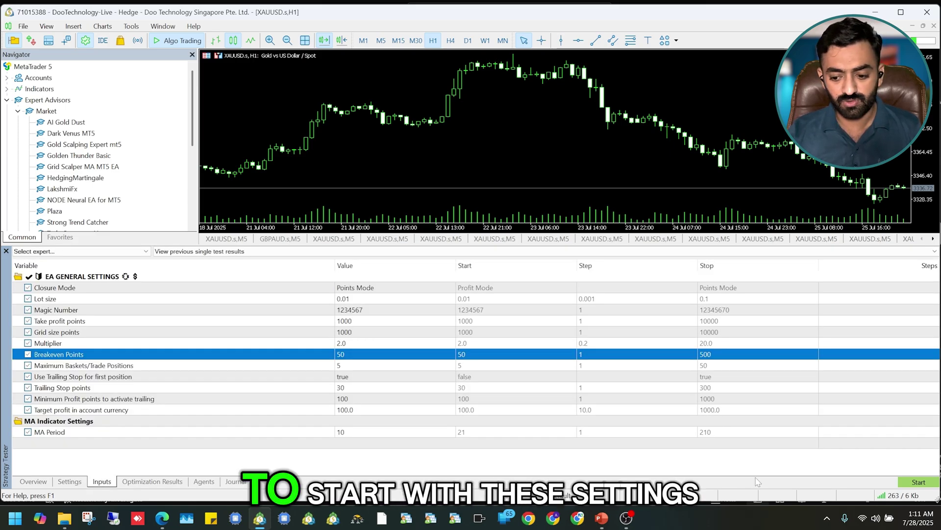
- Run the visual backtest, ending at an 8.44 USD balance, and close the visualization window
click(861, 458)
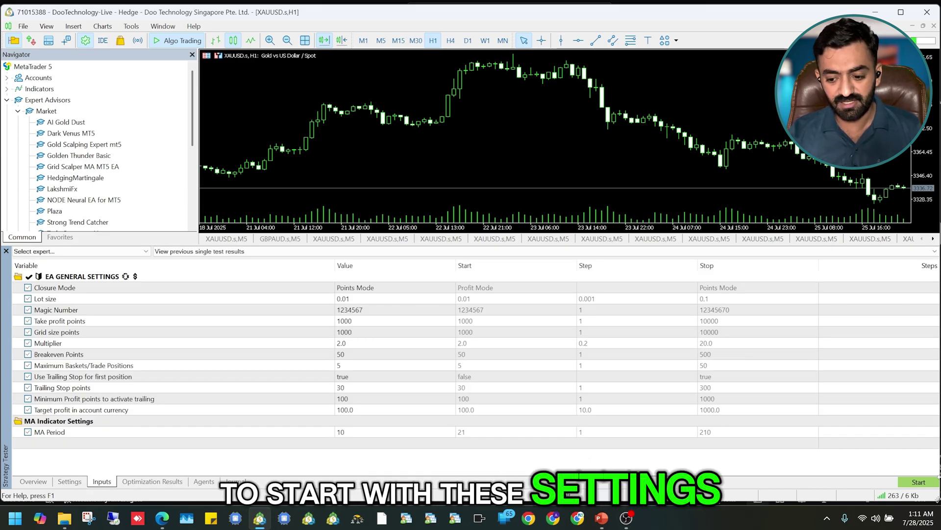
click(918, 483)
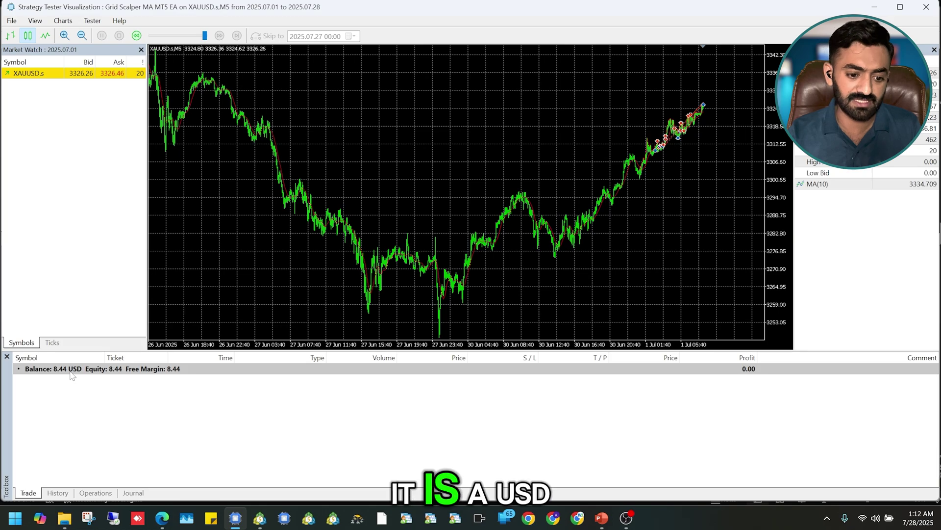
click(927, 7)
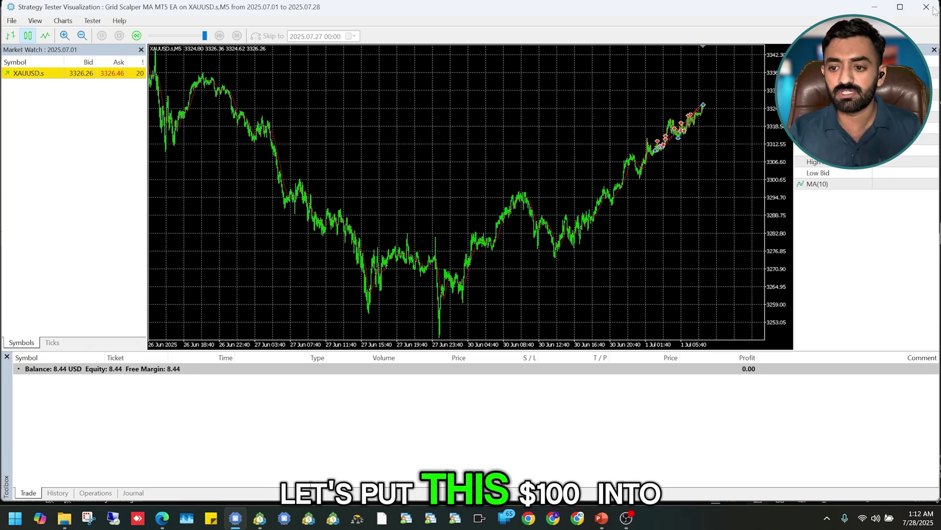
- Switch the deposit to 10000 USC with 2 digits and start a new visual backtest
click(128, 352)
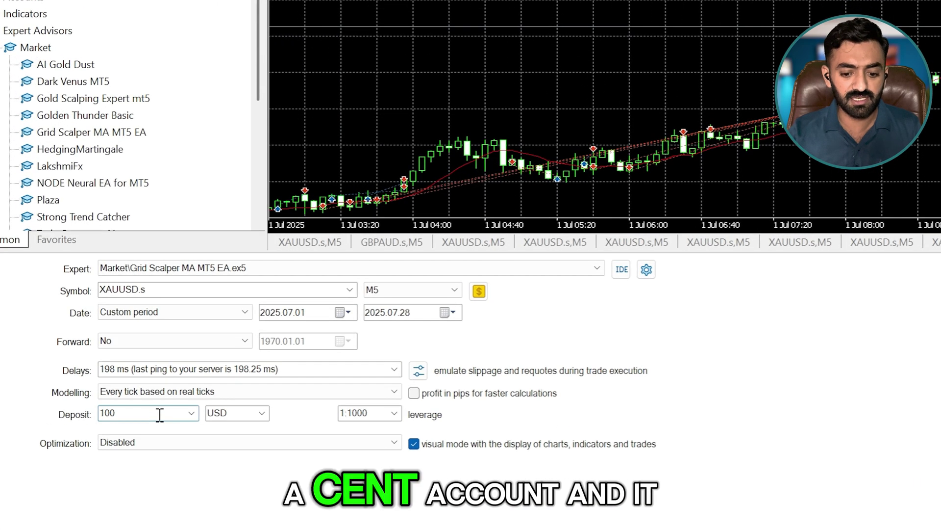
click(261, 413)
click(246, 413)
key(BackSpace)
text(C)
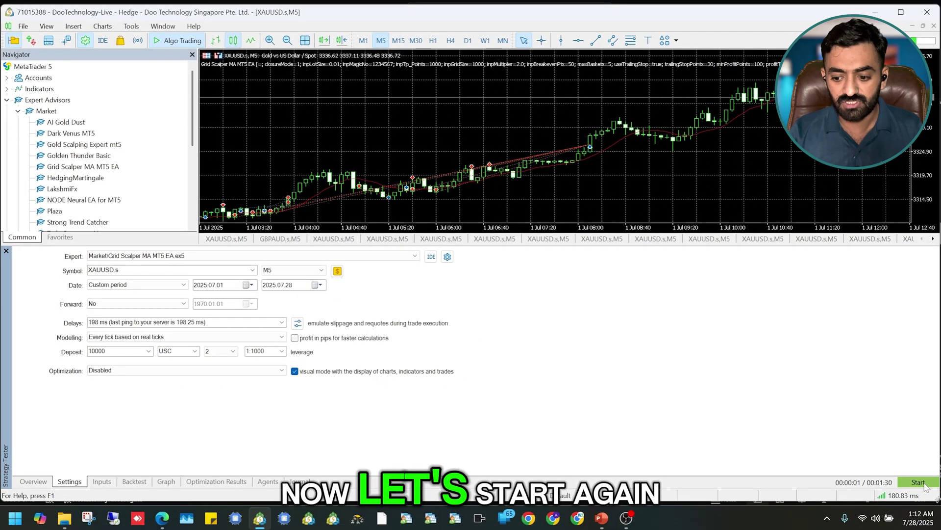
click(918, 482)
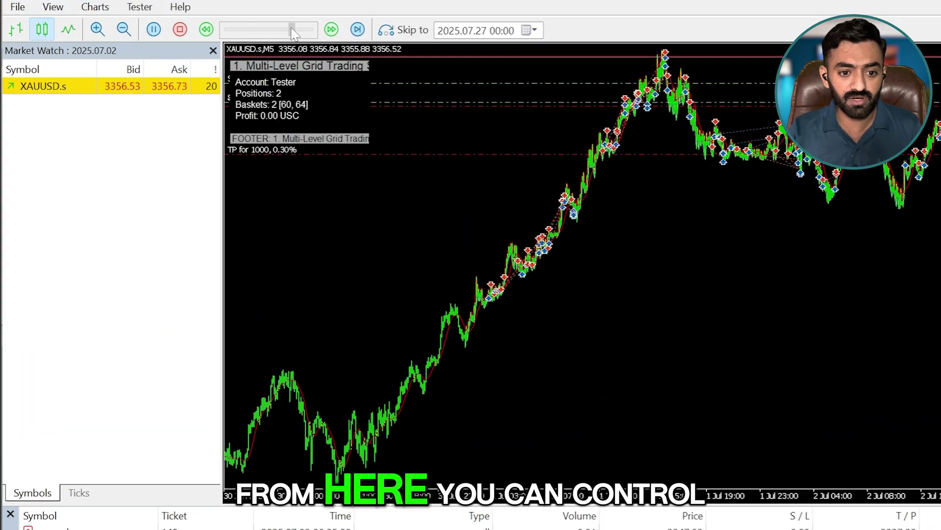
- Slow the playback, step through, switch the chart to candlesticks, and resume to 22 July
drag(197, 36, 203, 35)
drag(309, 33, 300, 35)
click(154, 29)
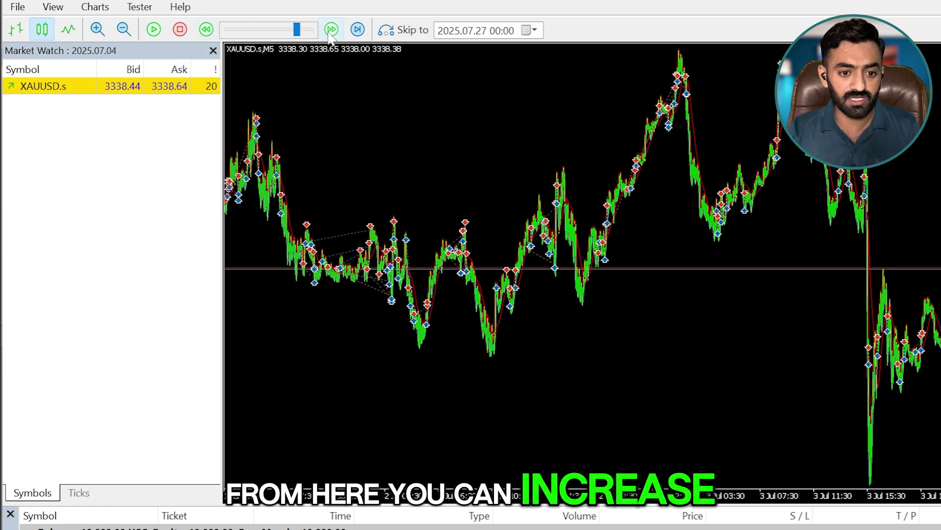
click(359, 30)
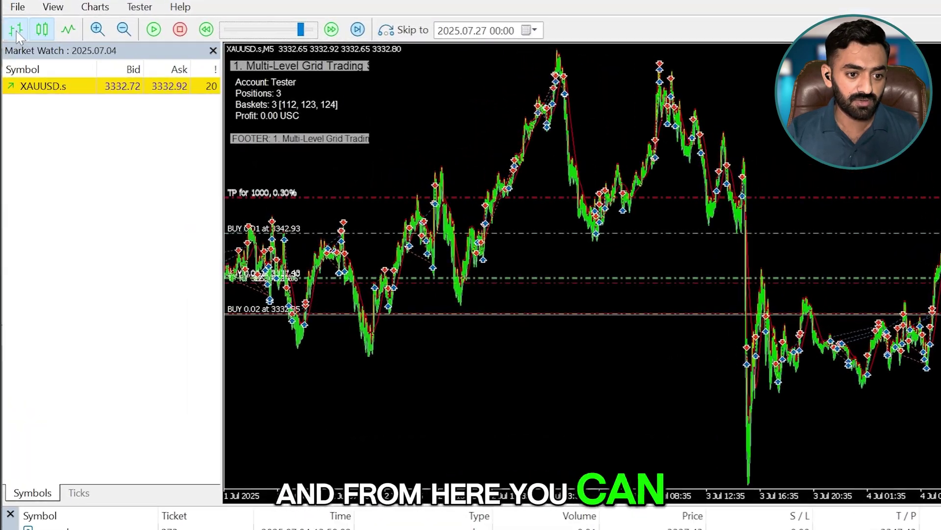
click(42, 29)
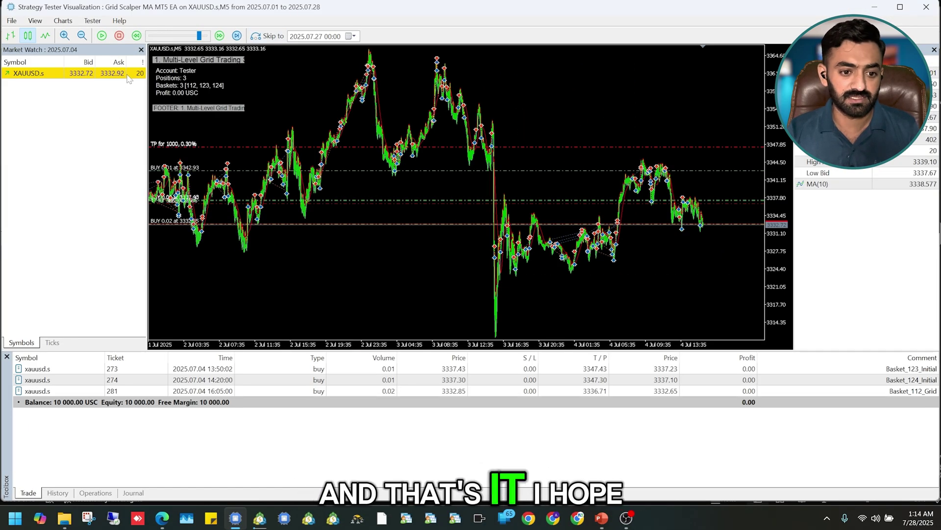
click(102, 36)
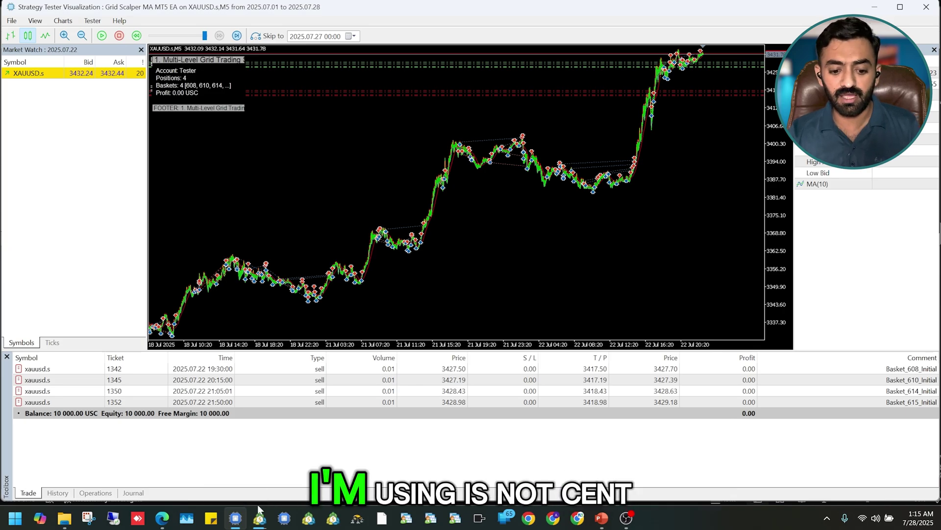
- Stop the cent-account test, minimize the visualization, and switch the deposit to 10000 USD at 1:1000
click(265, 432)
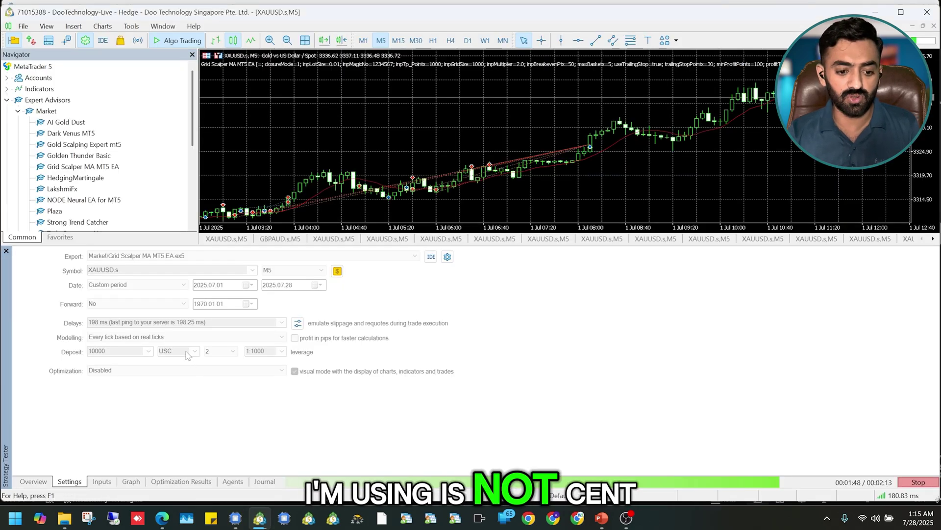
click(913, 483)
click(236, 518)
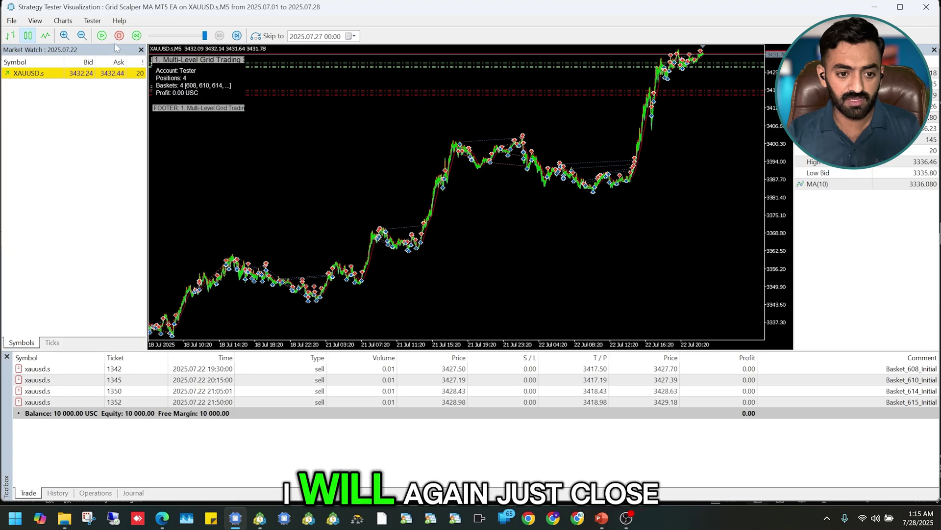
click(236, 518)
click(180, 350)
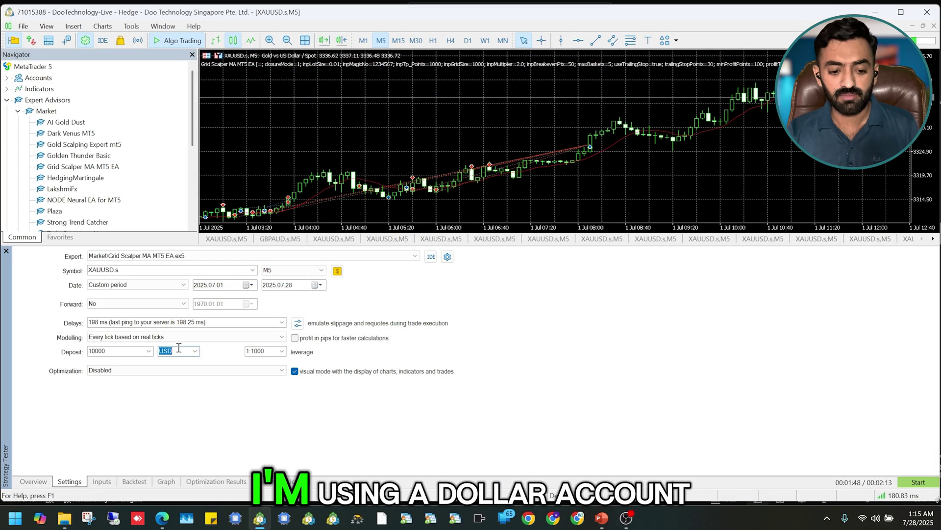
click(105, 352)
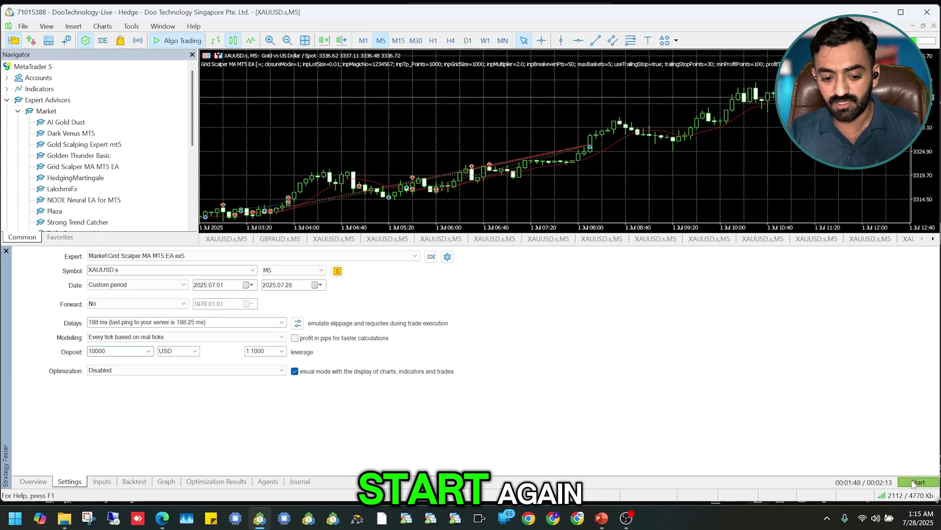
- Rerun the visual backtest in USD at maximum speed to a 10 953.28 USD balance, then close it
click(913, 482)
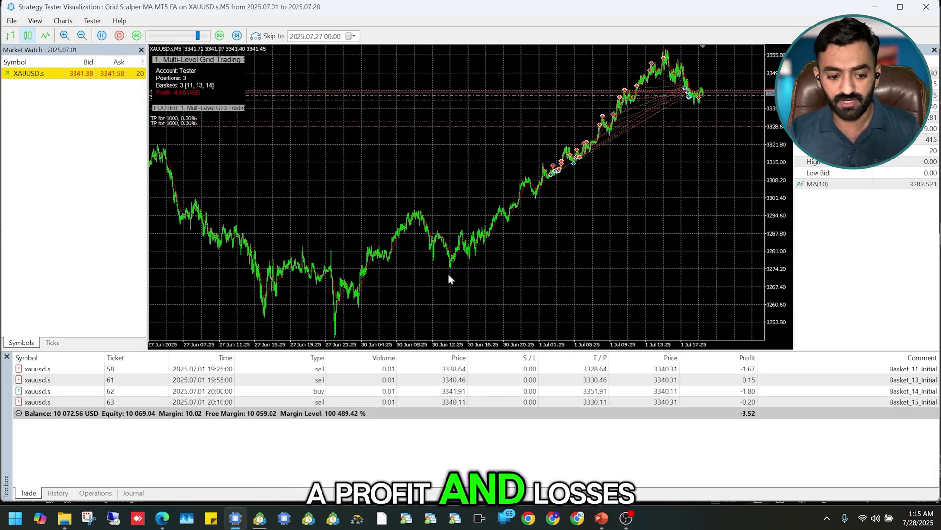
drag(197, 36, 204, 36)
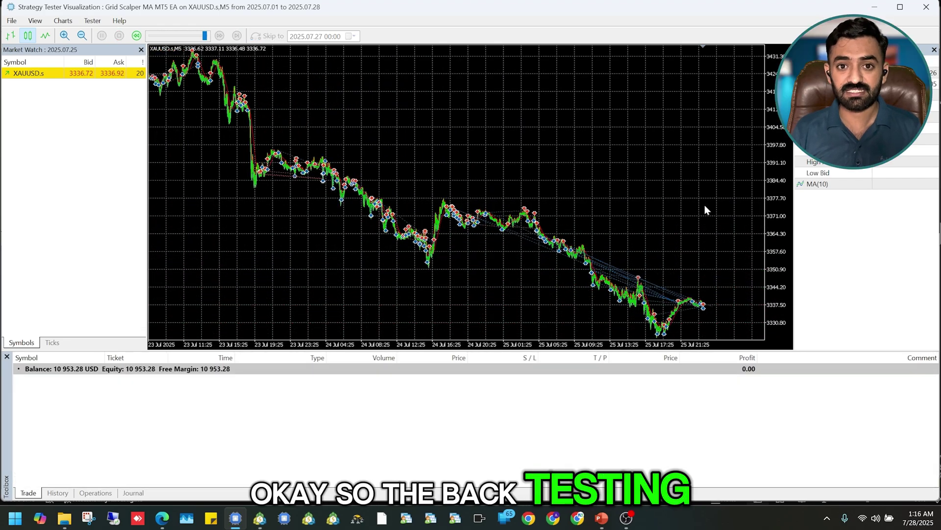
click(926, 7)
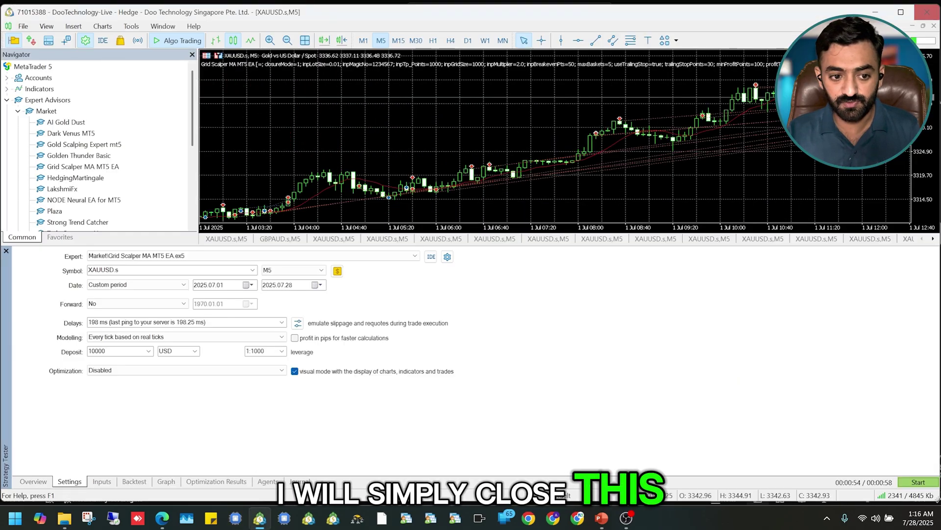
click(133, 475)
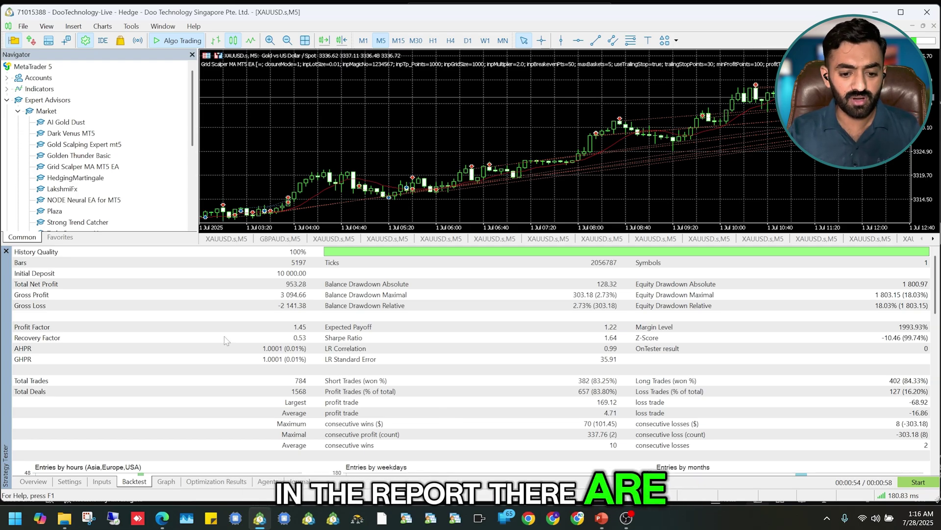
scroll(474, 363, down, 10)
scroll(474, 365, down, 5)
scroll(327, 396, up, 10)
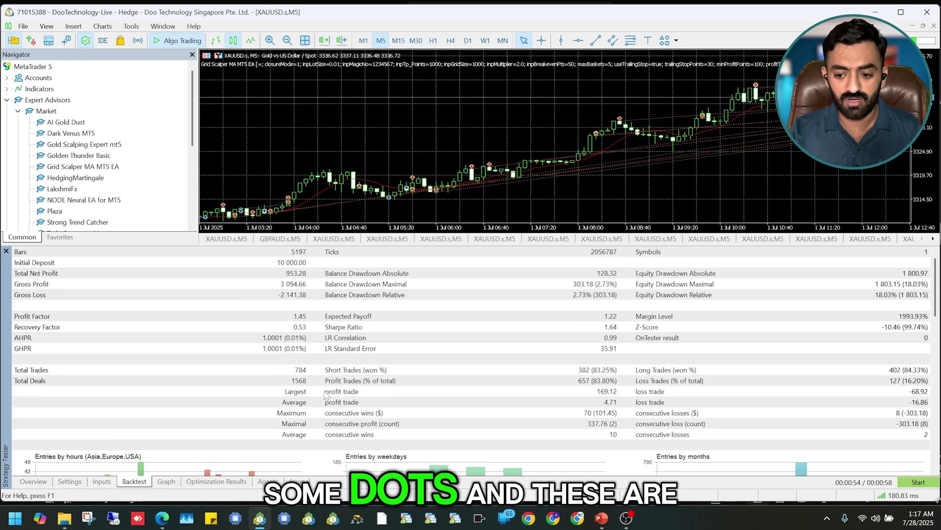
scroll(326, 395, up, 1)
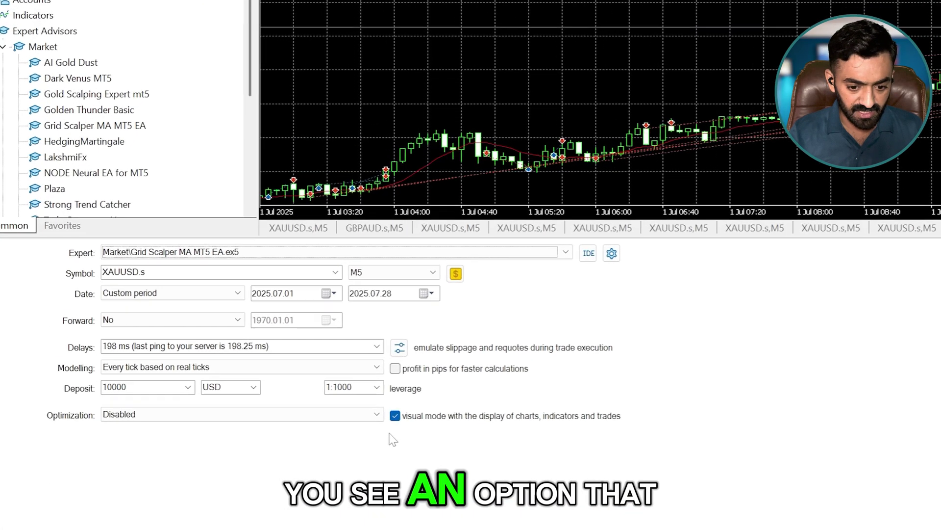
- Switch optimization to Fast genetic based algorithm and keep Recovery Factor max as the criterion
click(100, 370)
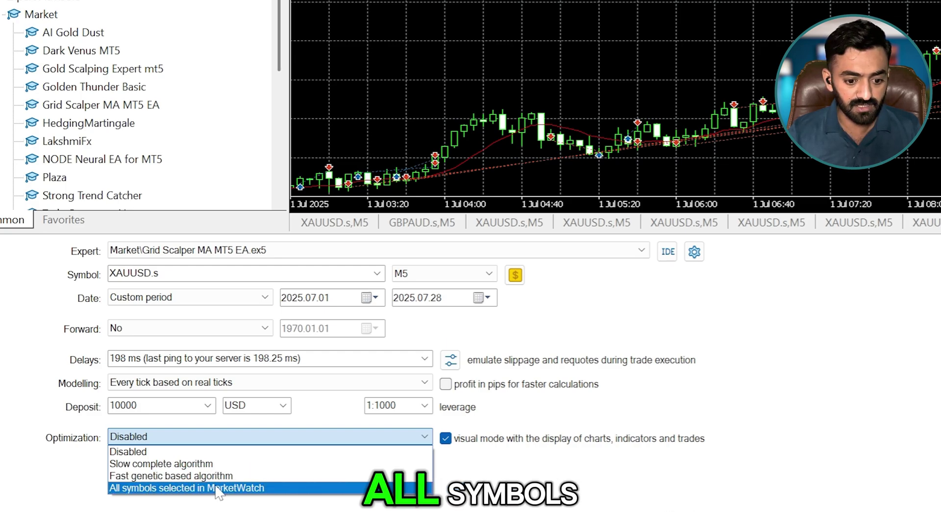
click(137, 475)
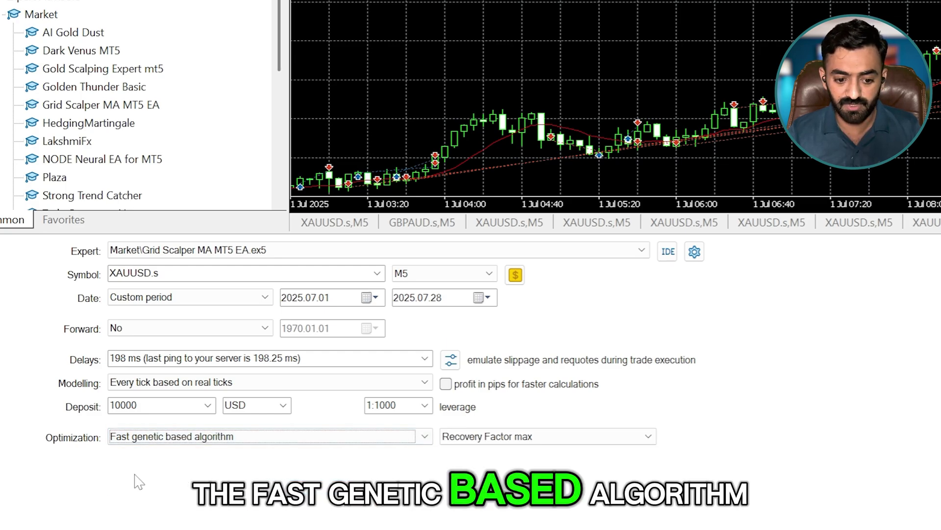
click(472, 439)
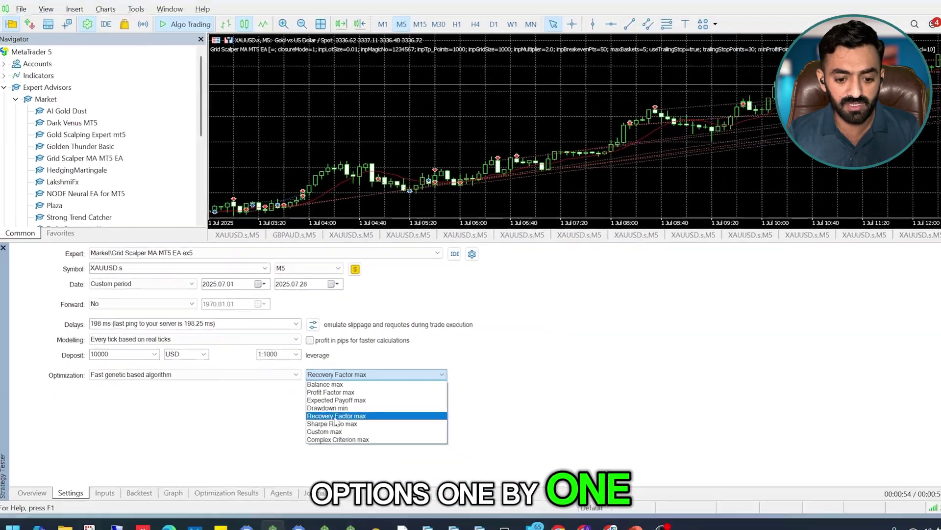
click(490, 476)
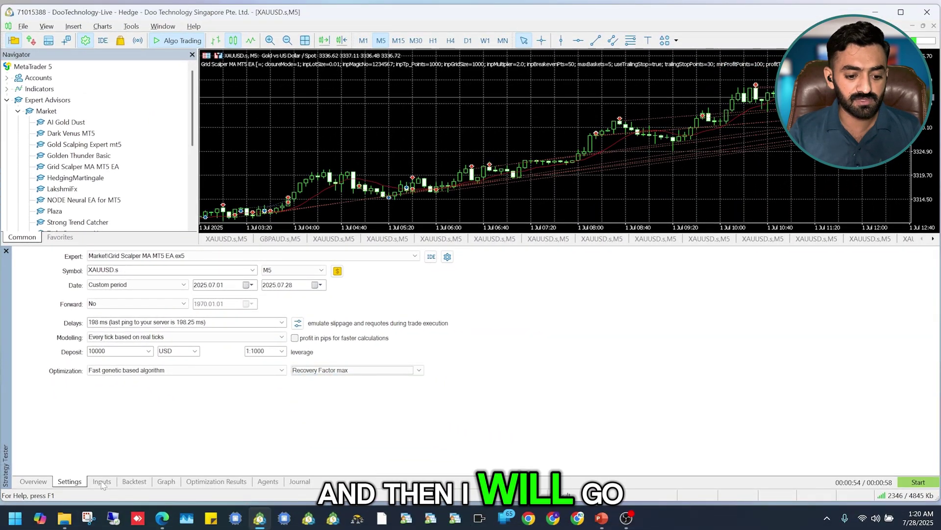
- Show the EA inputs and tick Maximum Baskets/Trade Positions for optimization
click(102, 482)
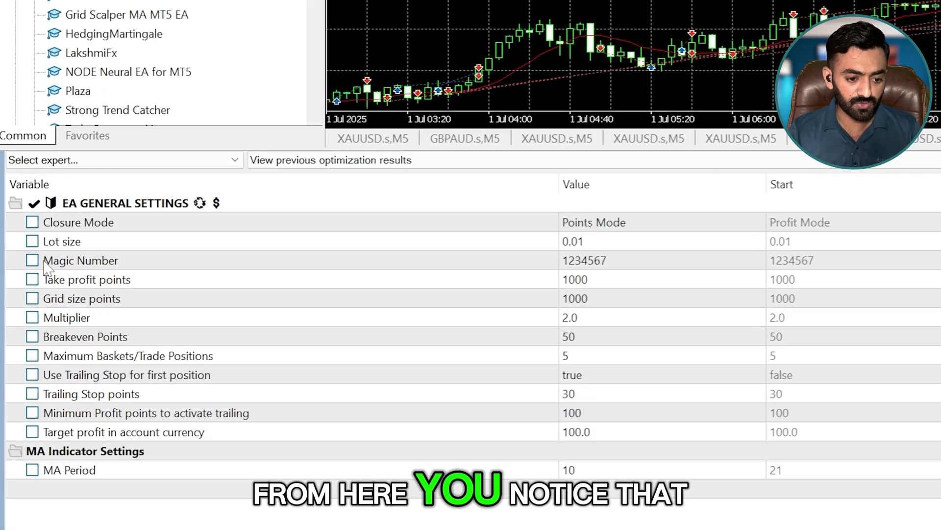
click(32, 431)
click(31, 431)
click(31, 356)
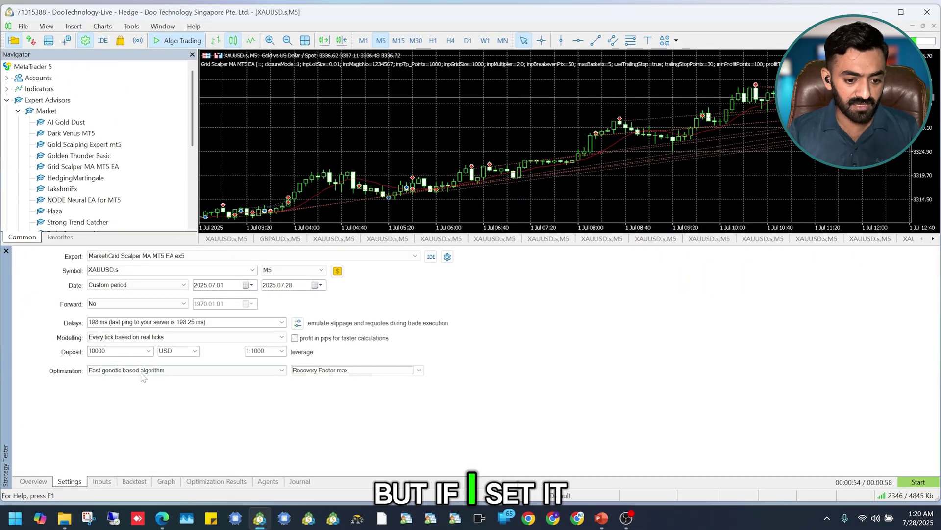
- Set Optimization to Disabled, then try toggling Breakeven Points, Multiplier and Grid size points
click(142, 370)
click(108, 379)
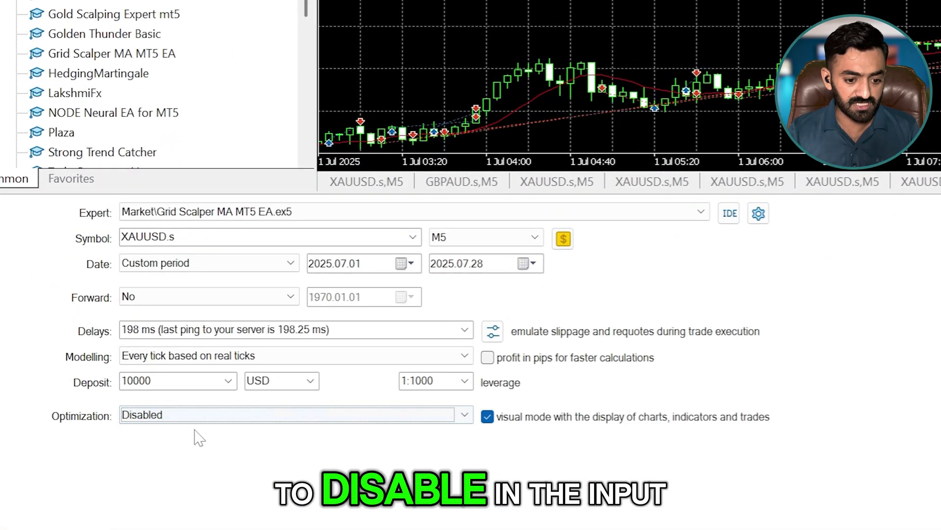
click(102, 481)
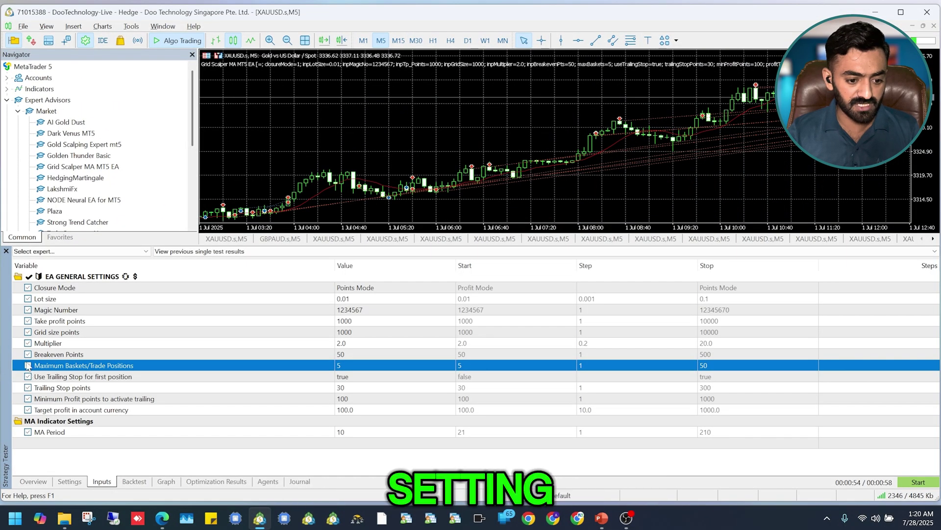
click(28, 354)
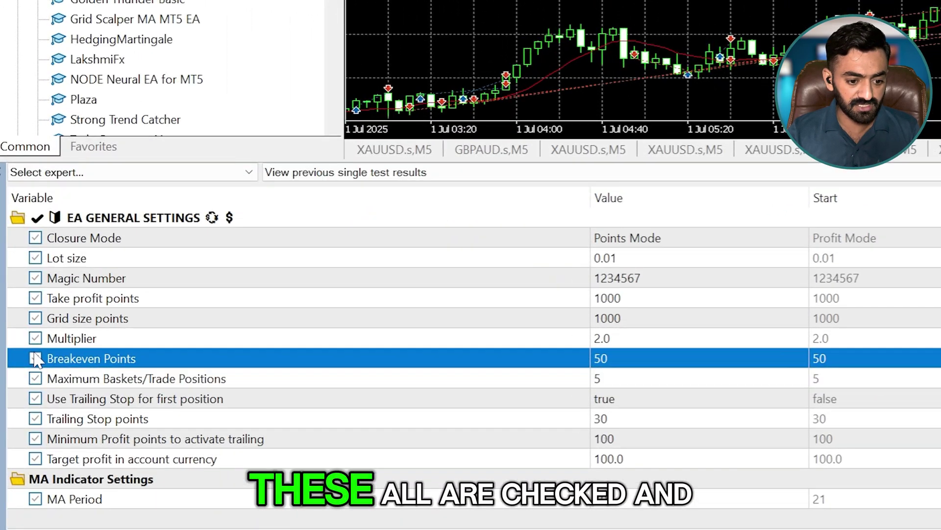
click(28, 342)
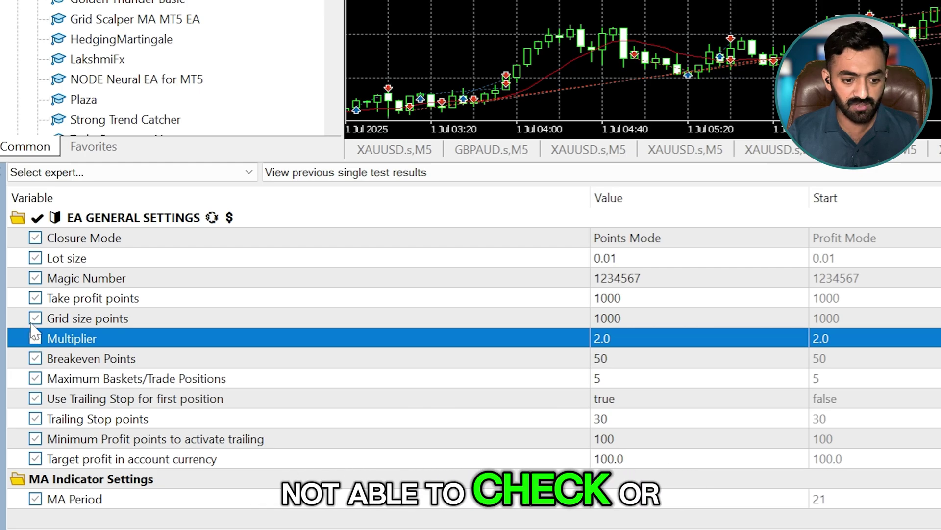
click(37, 322)
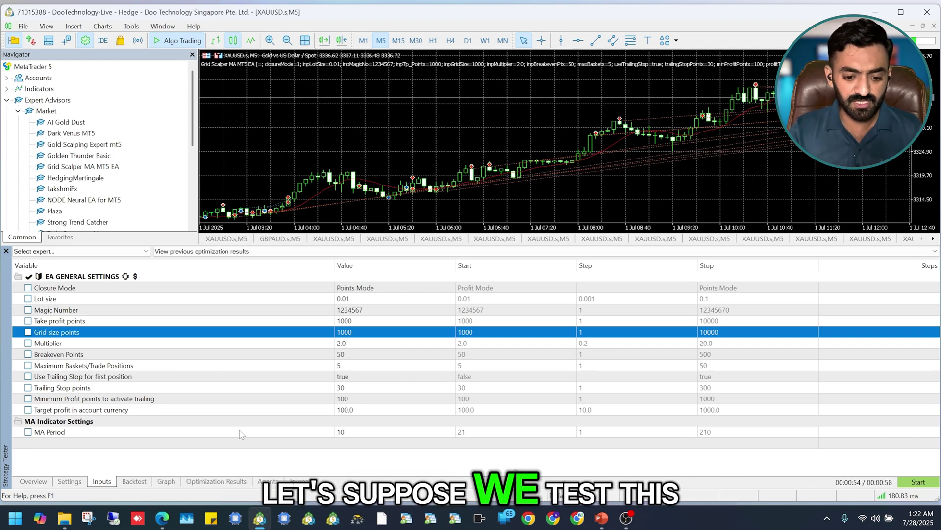
- Select the MA Period input and change its value from 10 to 50
click(264, 432)
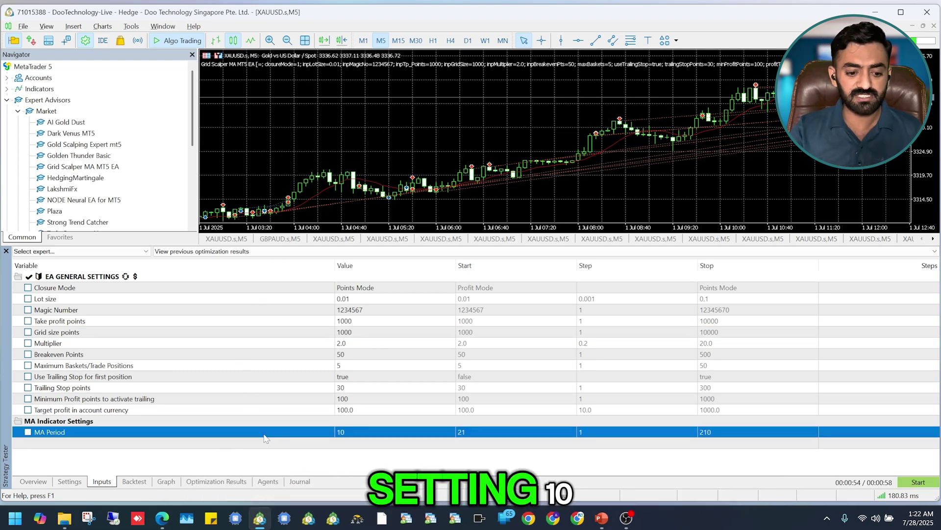
click(134, 482)
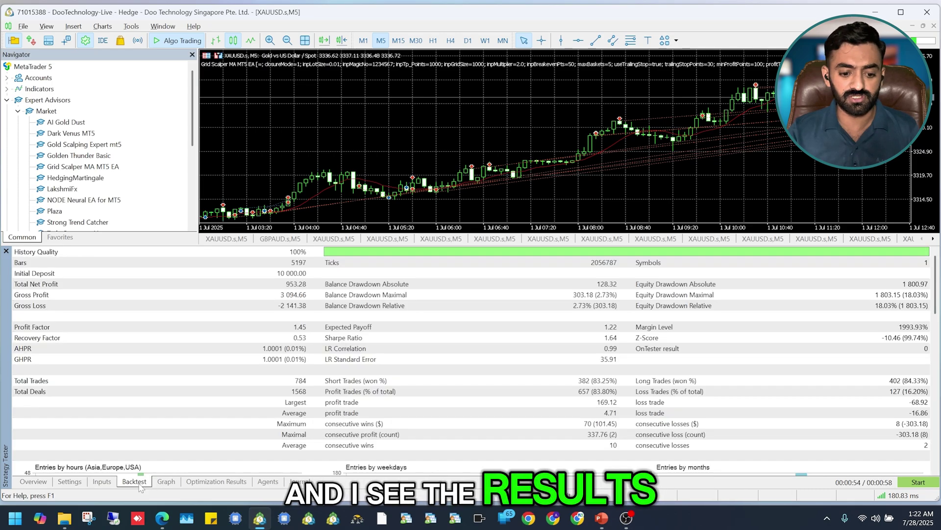
click(104, 484)
double_click(353, 432)
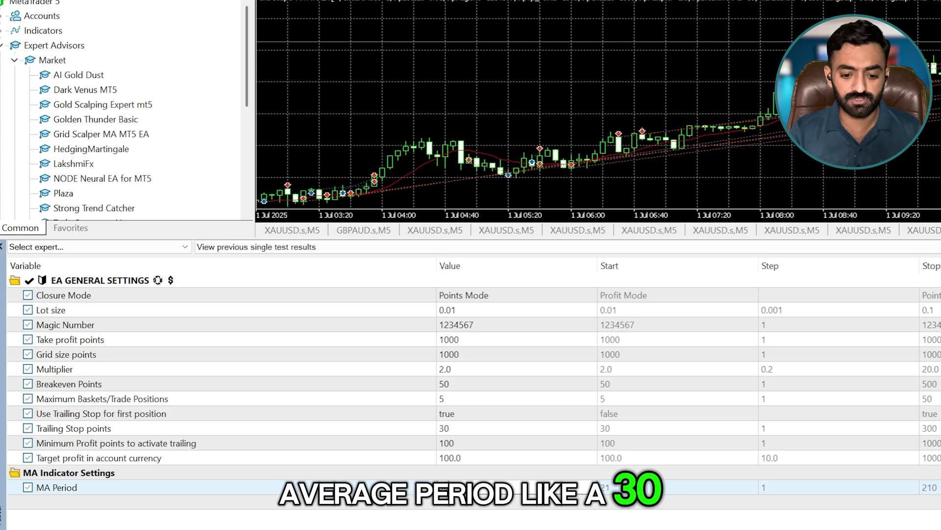
click(468, 523)
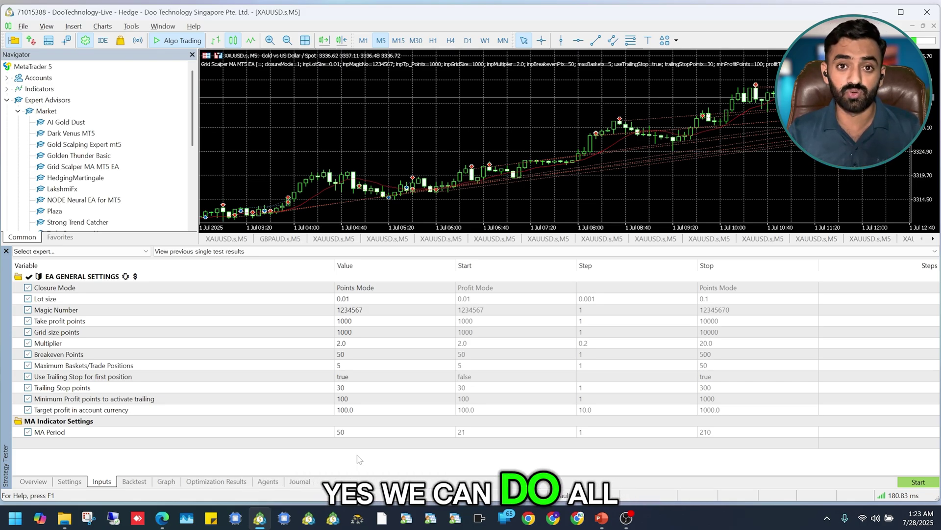
- Tick MA Period for optimization with Start 5, Step 5 and Stop 50
click(480, 432)
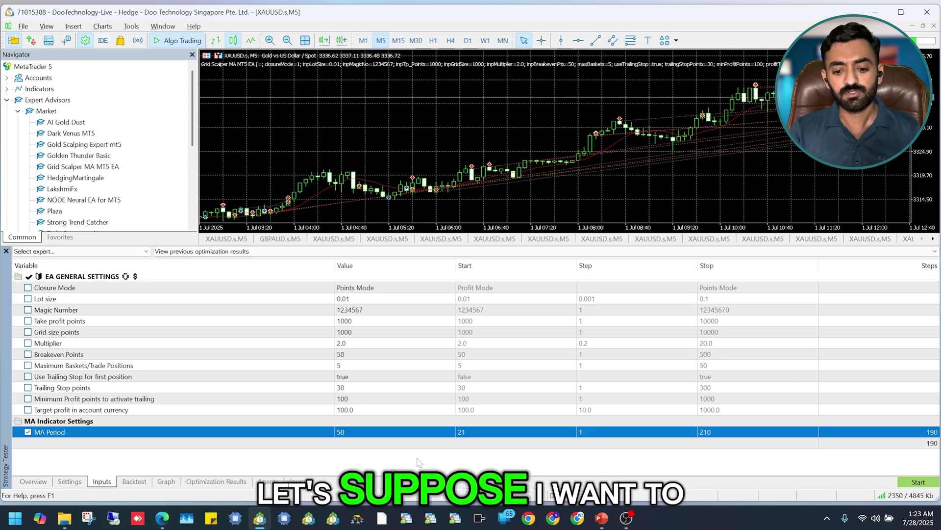
click(480, 433)
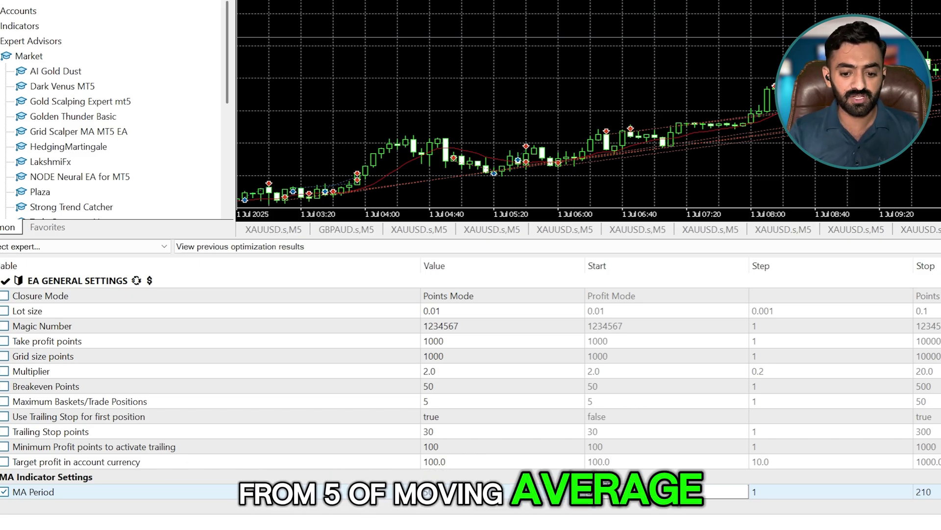
click(679, 221)
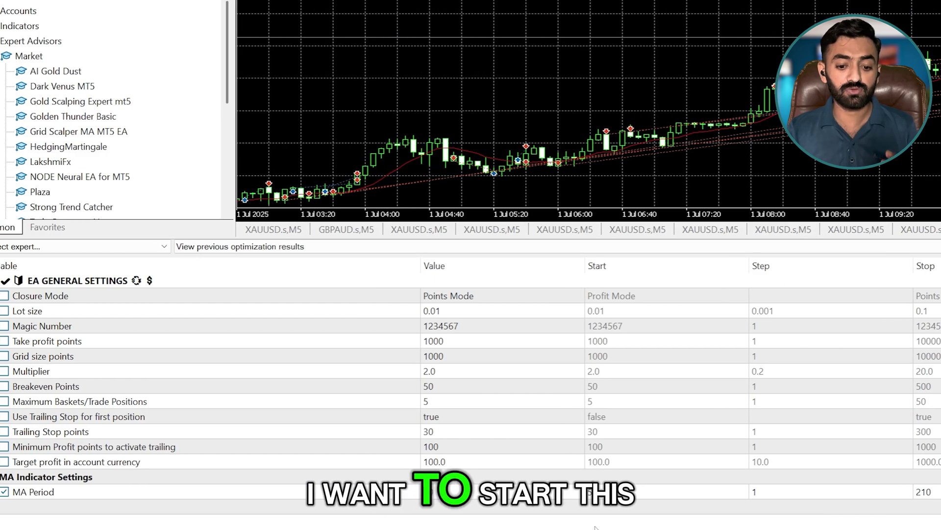
click(602, 492)
click(758, 492)
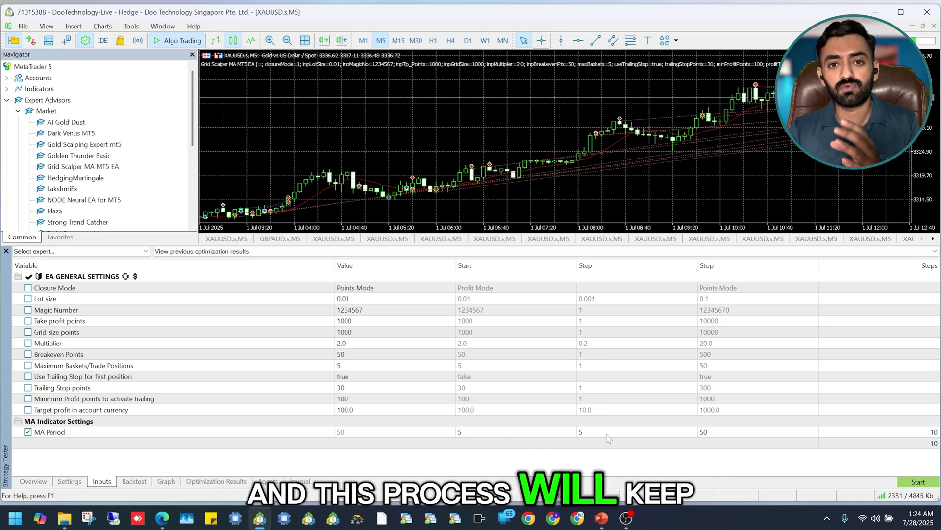
click(716, 432)
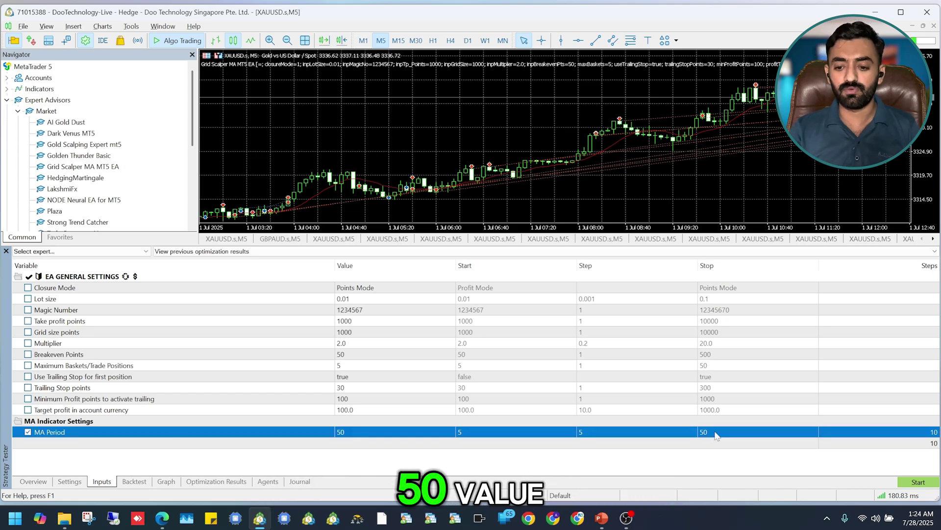
click(877, 478)
- Run the optimization and review its 10 passes, with MA Period 25 best at 1.26
click(916, 482)
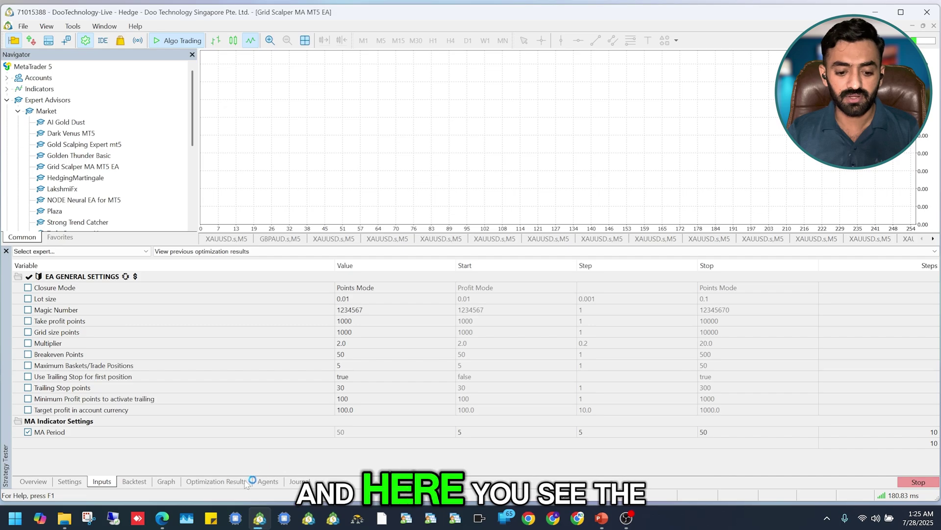
click(239, 483)
click(269, 482)
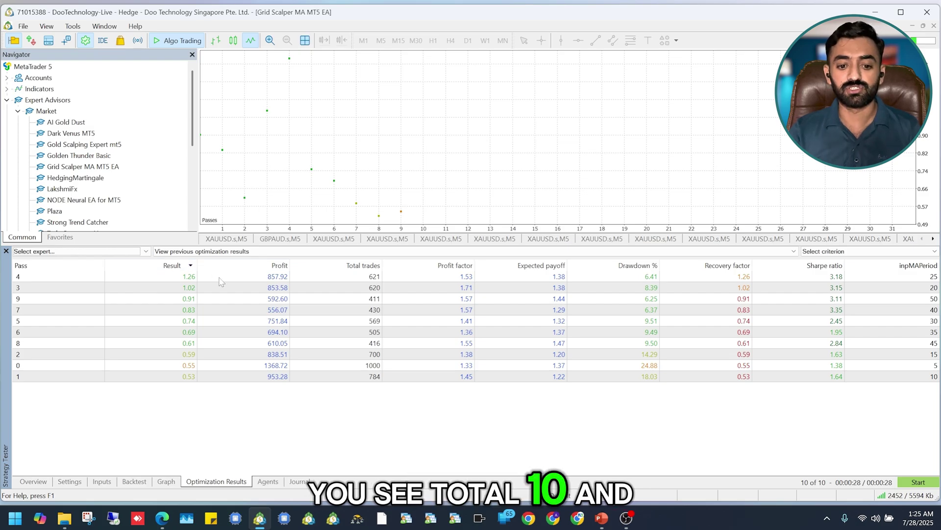
click(220, 279)
click(256, 292)
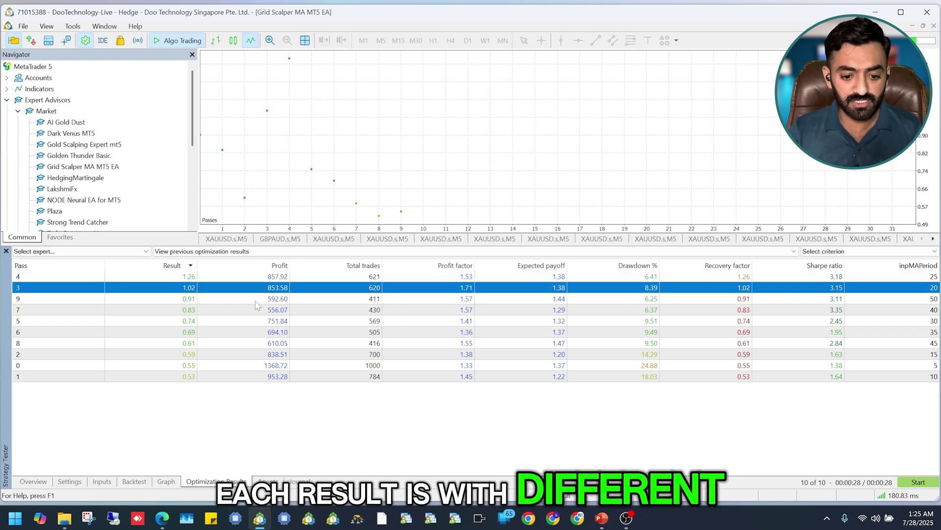
click(256, 300)
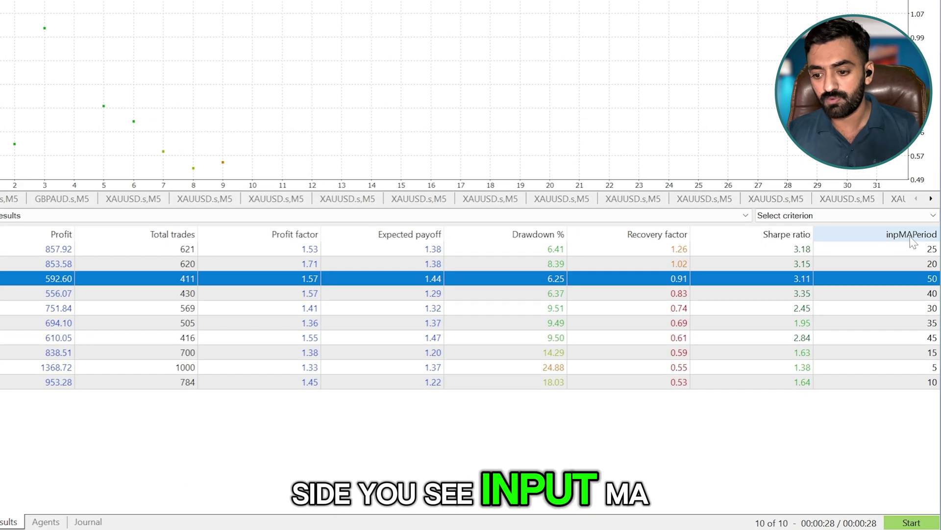
click(921, 251)
click(915, 265)
click(911, 277)
click(909, 294)
click(907, 309)
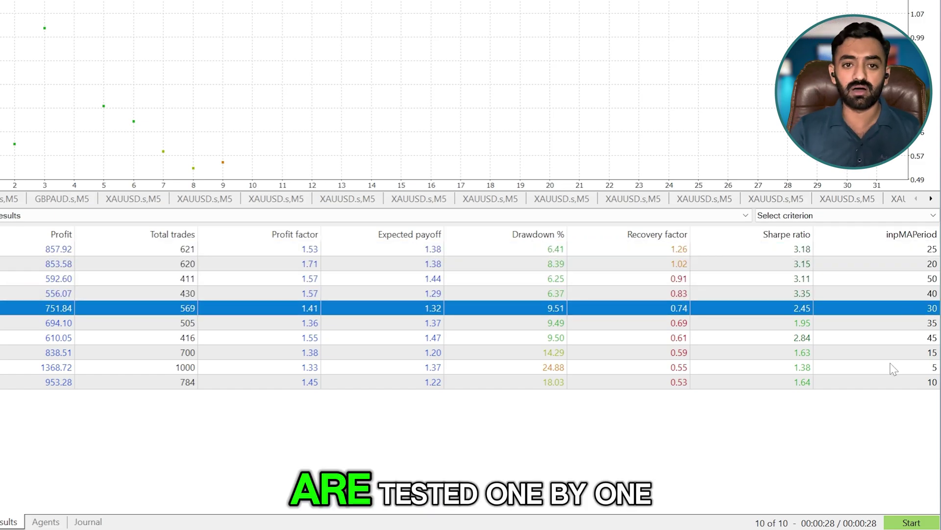